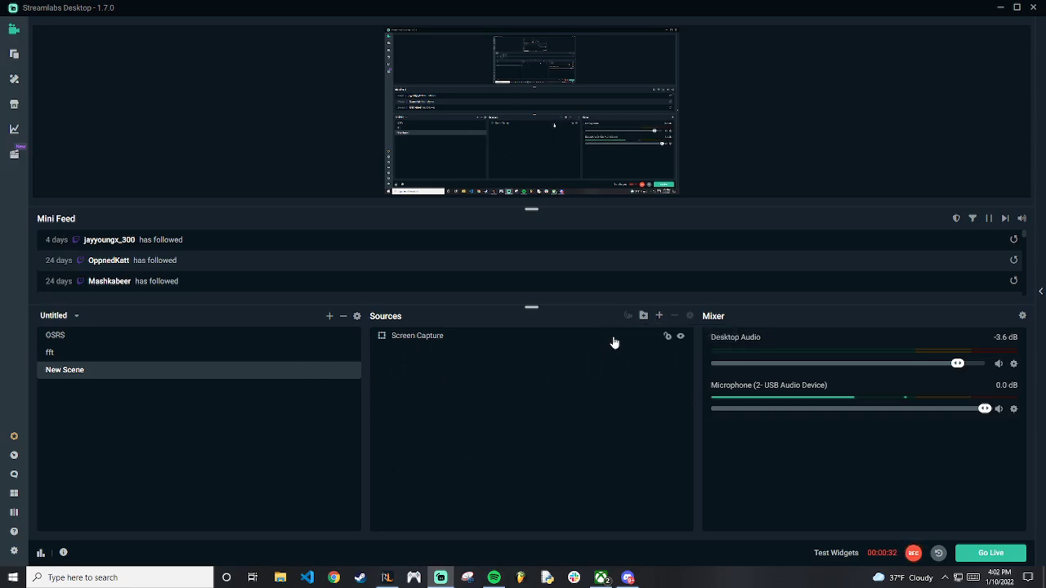
- Add the existing afk image as a source in New Scene and enlarge it to fill the canvas
left_click(660, 318)
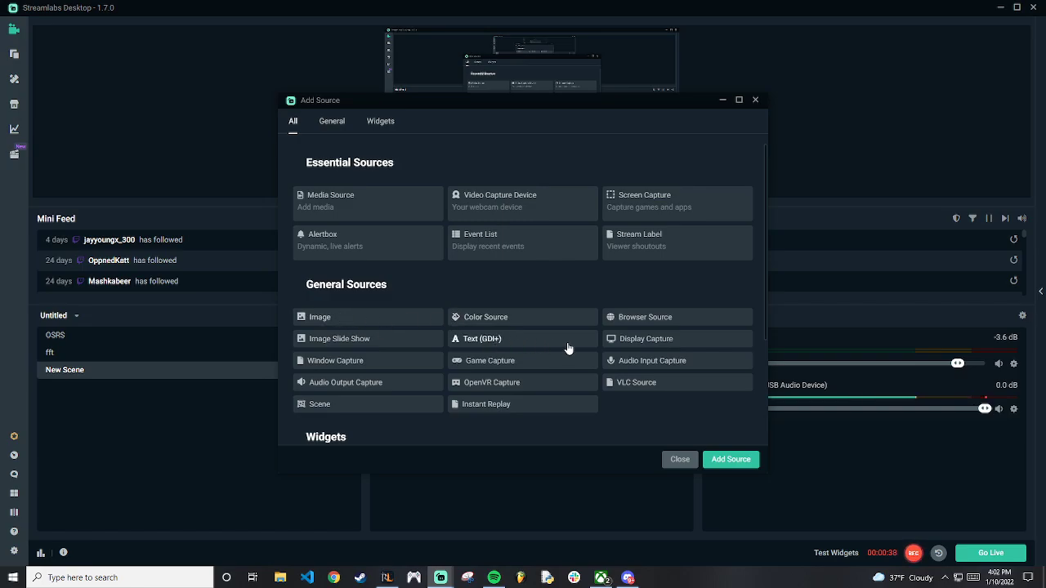
scroll(581, 351, "down", 2)
scroll(576, 351, "up", 2)
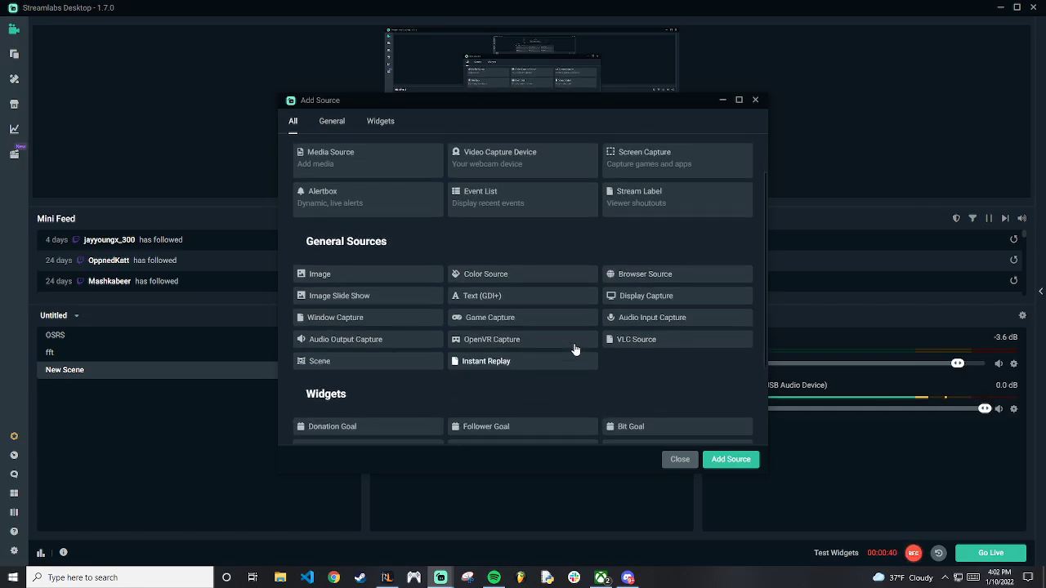
left_click(376, 318)
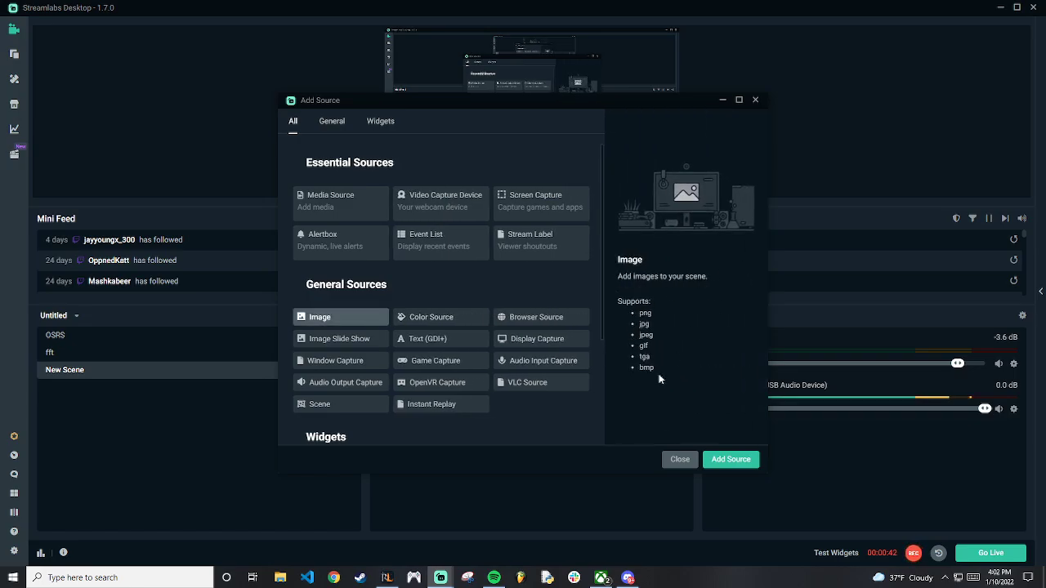
left_click(731, 459)
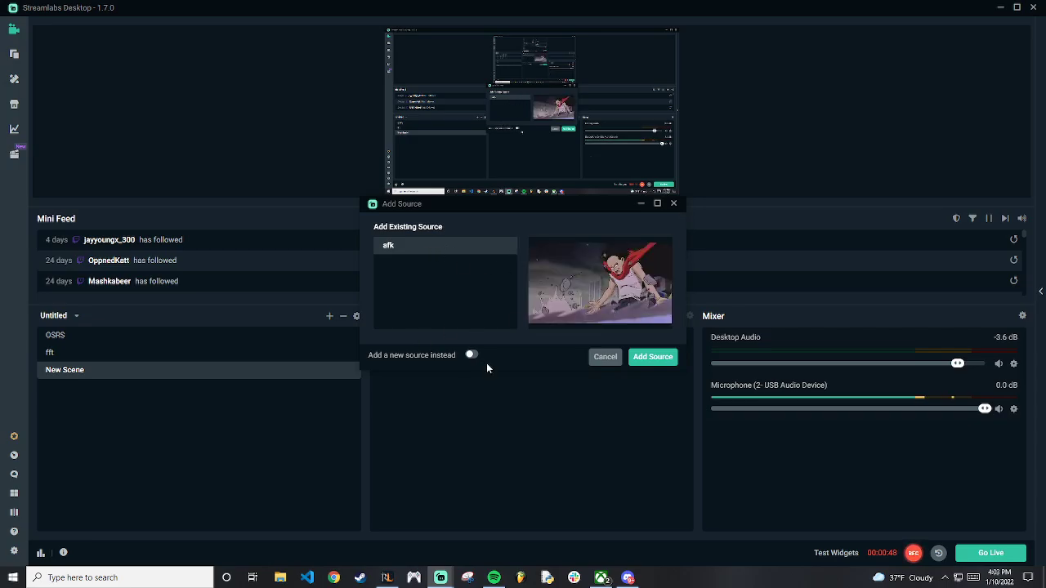
left_click(666, 356)
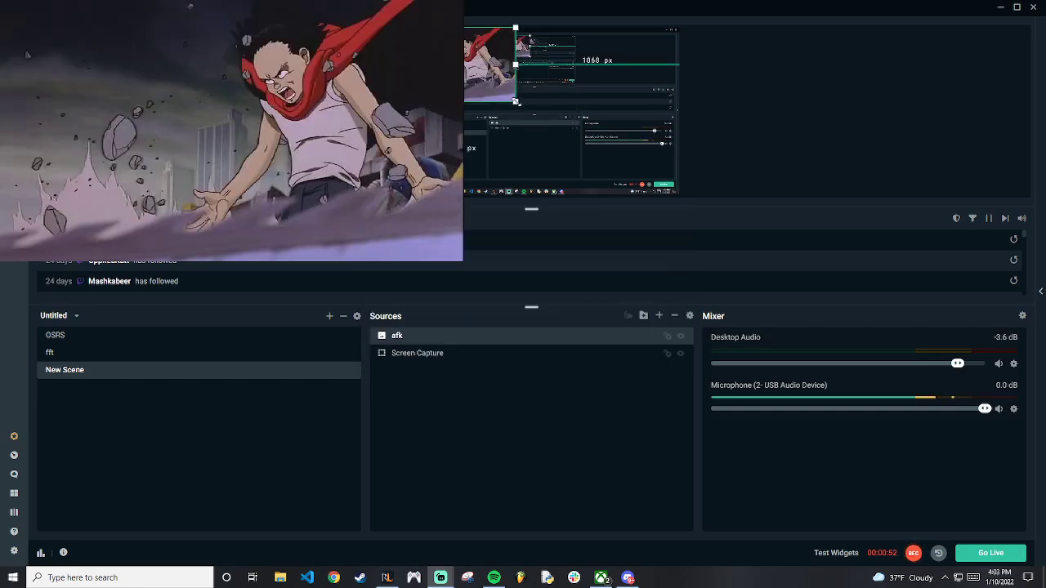
left_click_drag(516, 102, 678, 148)
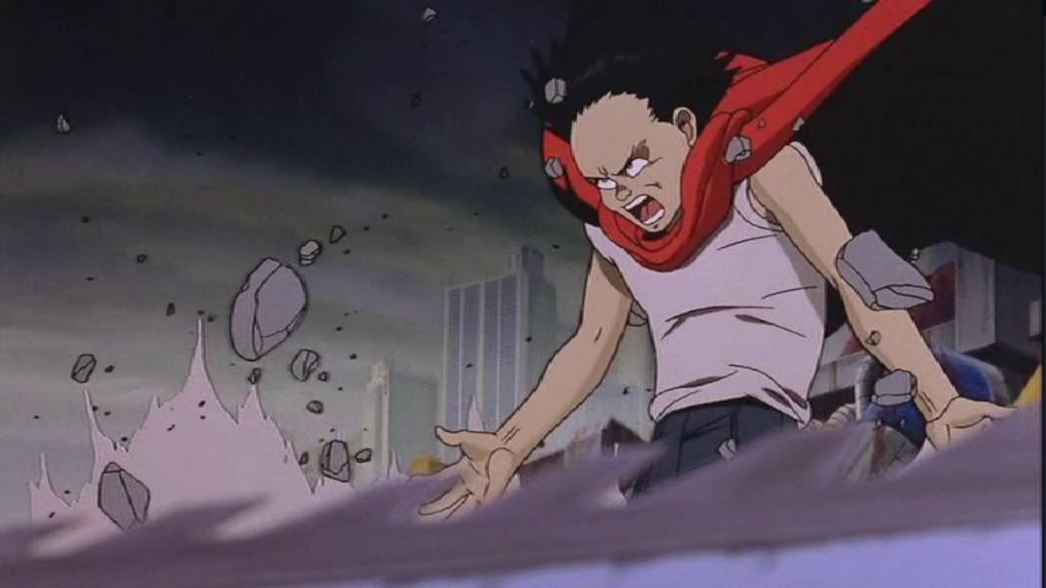
- Toggle the afk image's visibility off and on, leaving the image hidden
left_click(681, 336)
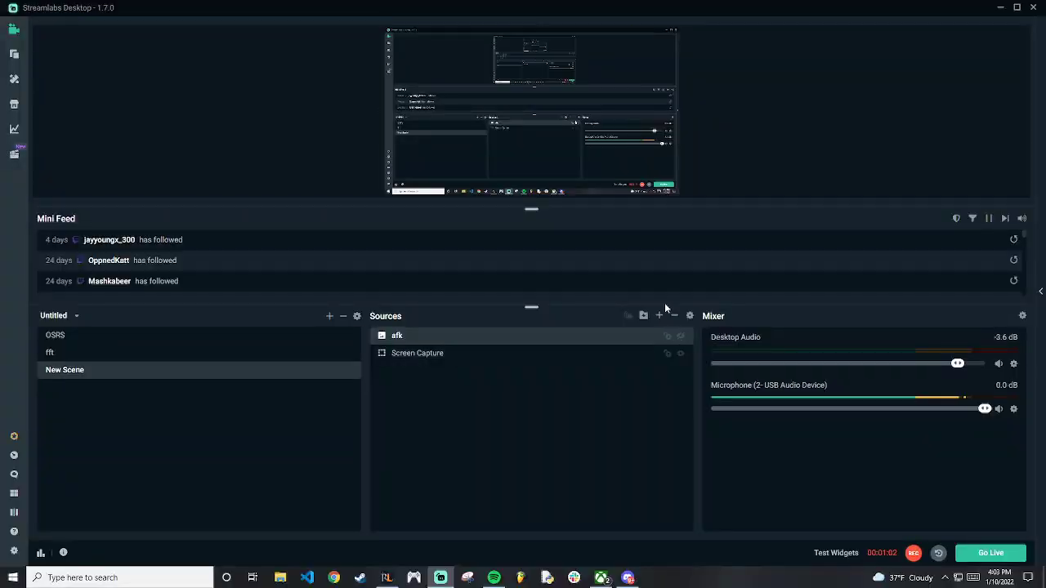
left_click(681, 336)
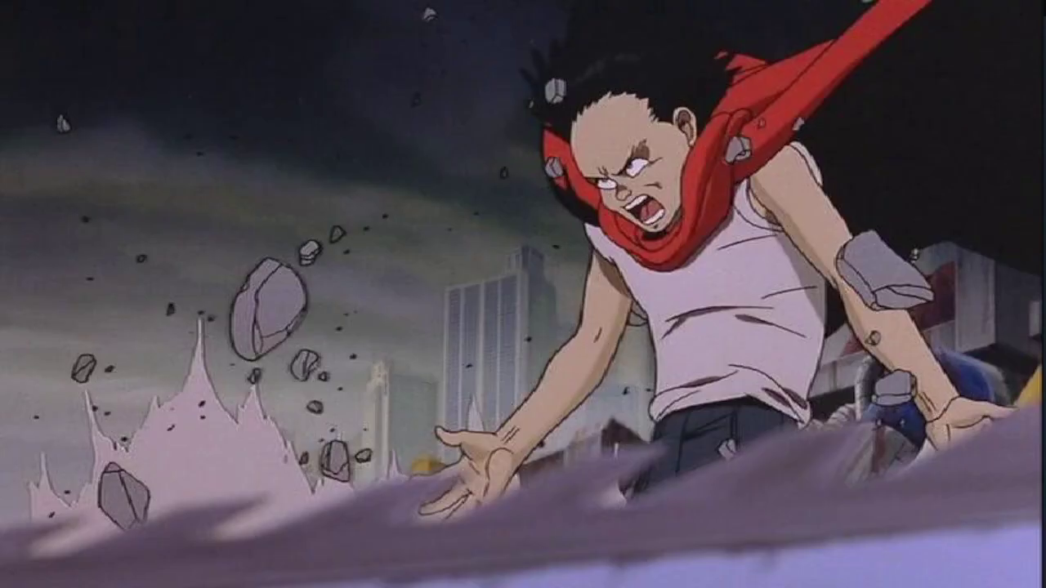
left_click(681, 335)
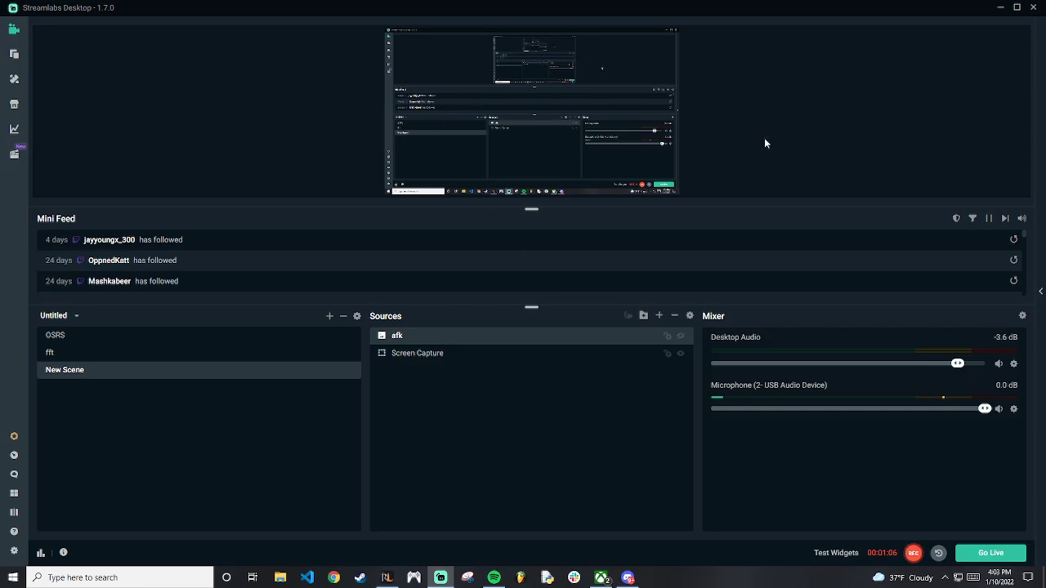
- Add the existing Alert Box as an Alertbox source in New Scene
left_click(659, 317)
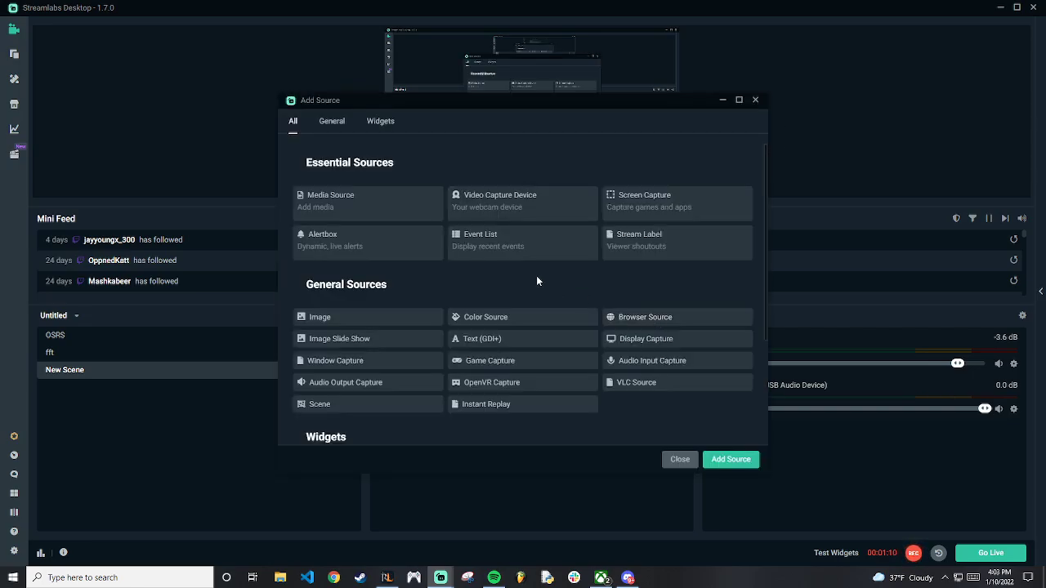
left_click(393, 248)
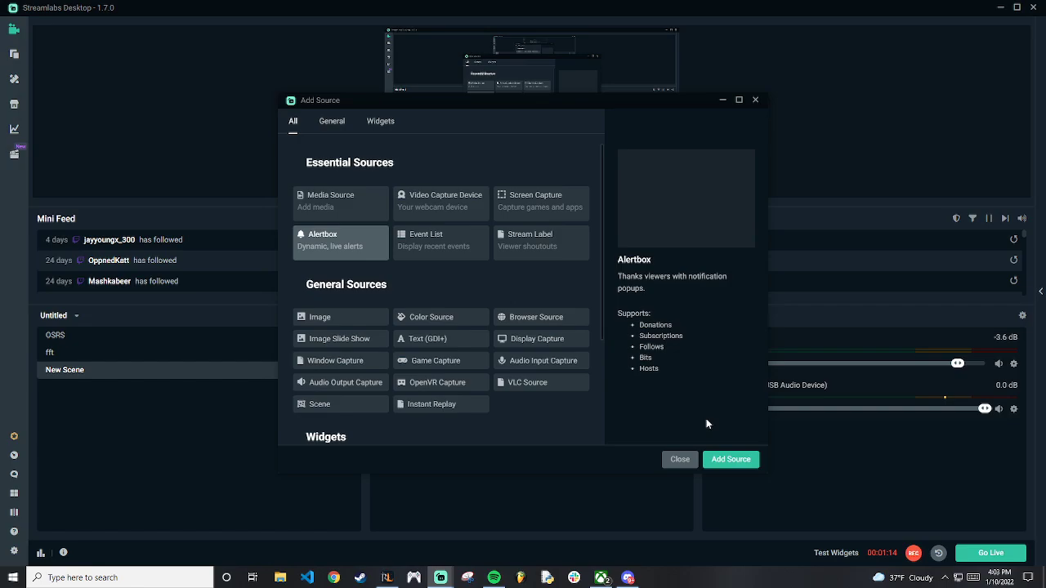
left_click(729, 460)
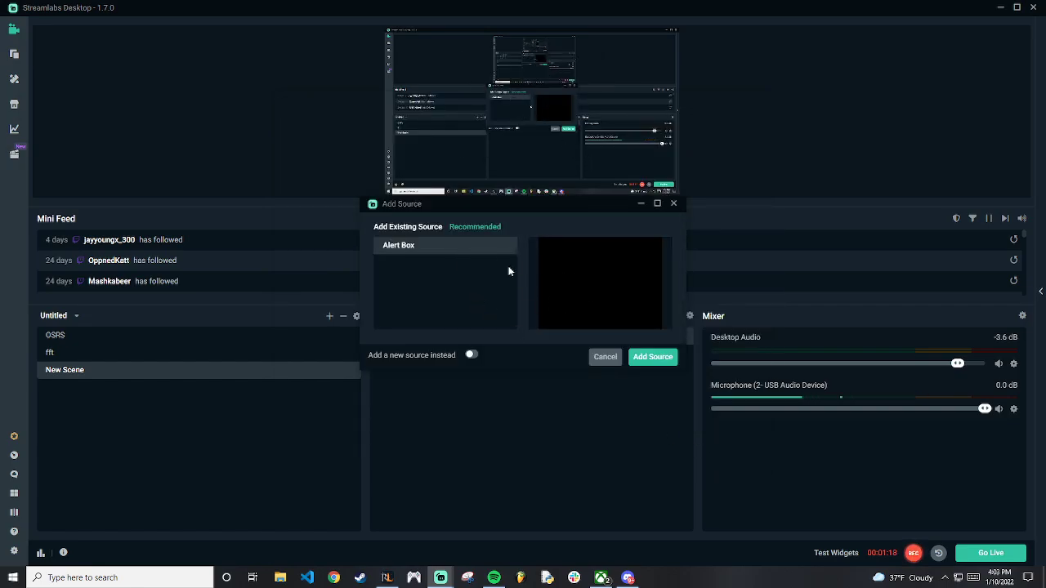
left_click(650, 361)
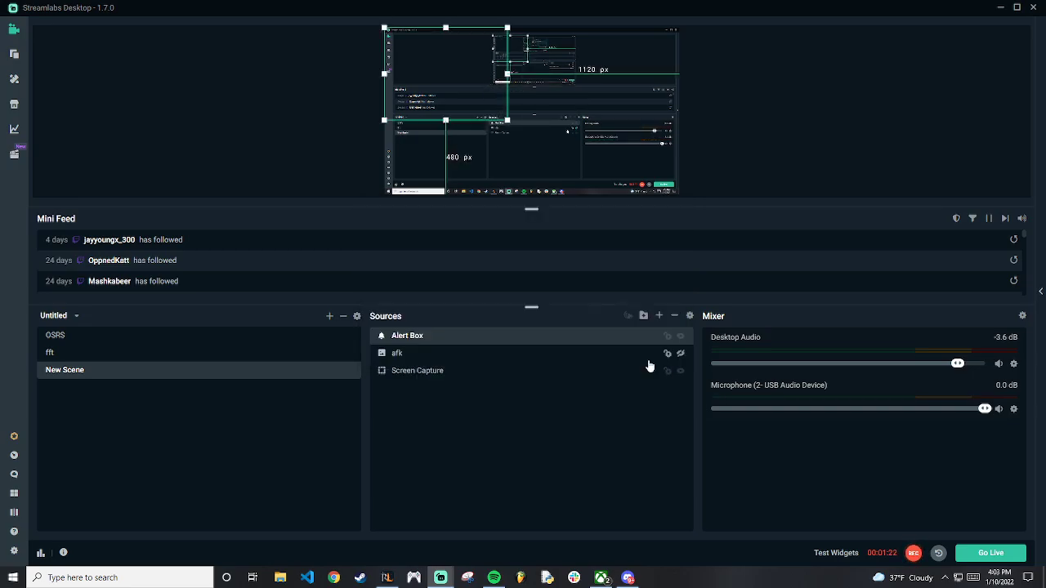
right_click(518, 337)
left_click(535, 339)
- Create a new Alertbox source in New Scene instead of reusing the existing one, keeping the name Alertbox
left_click(658, 316)
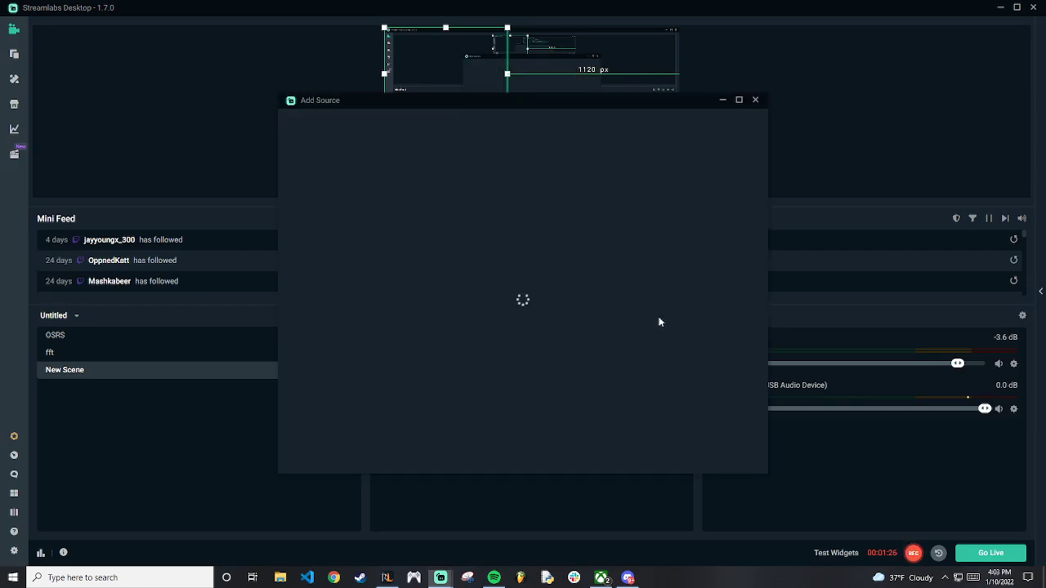
left_click(367, 242)
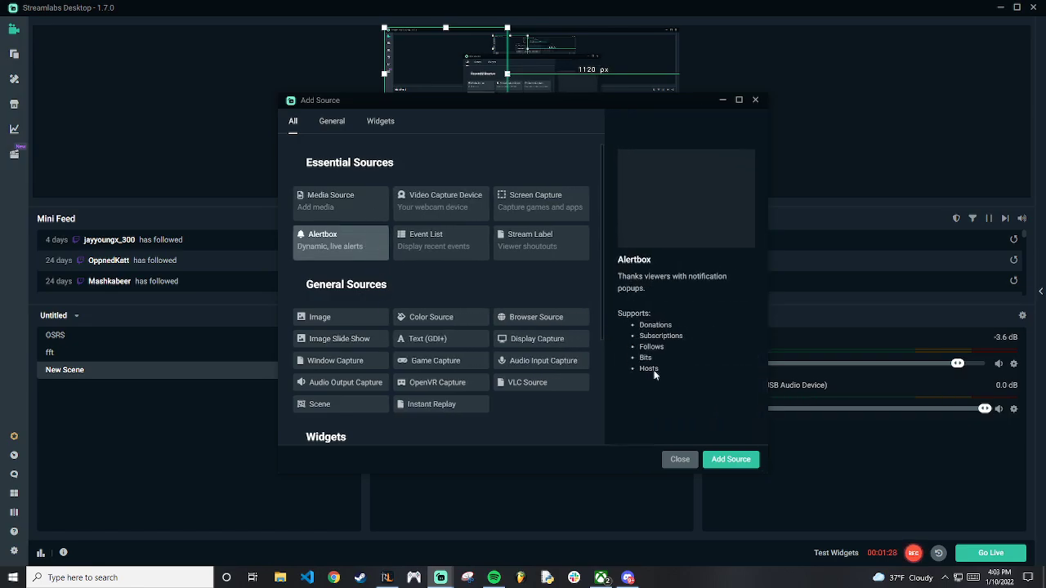
left_click(731, 460)
left_click(472, 356)
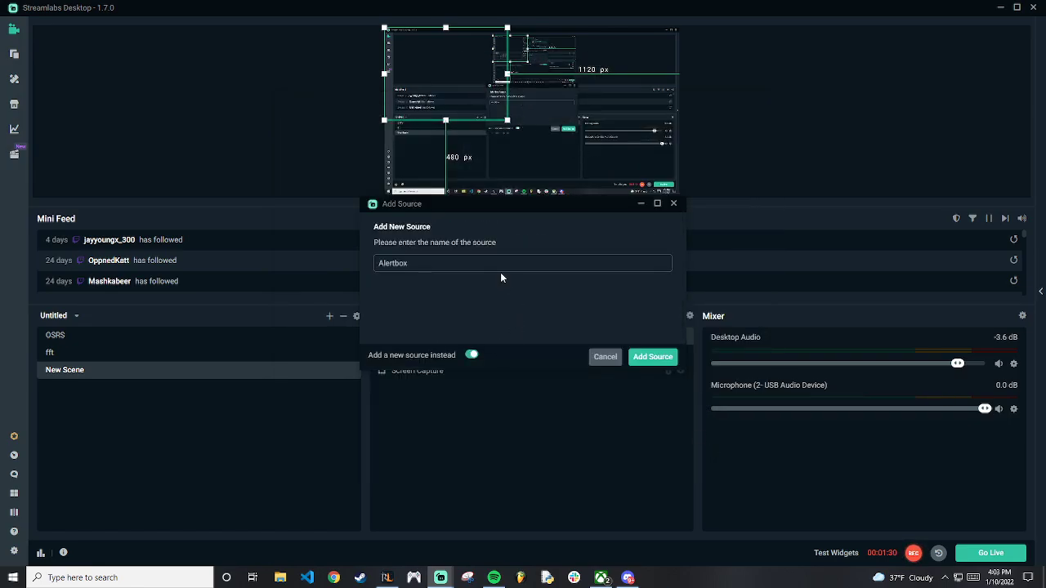
left_click(652, 357)
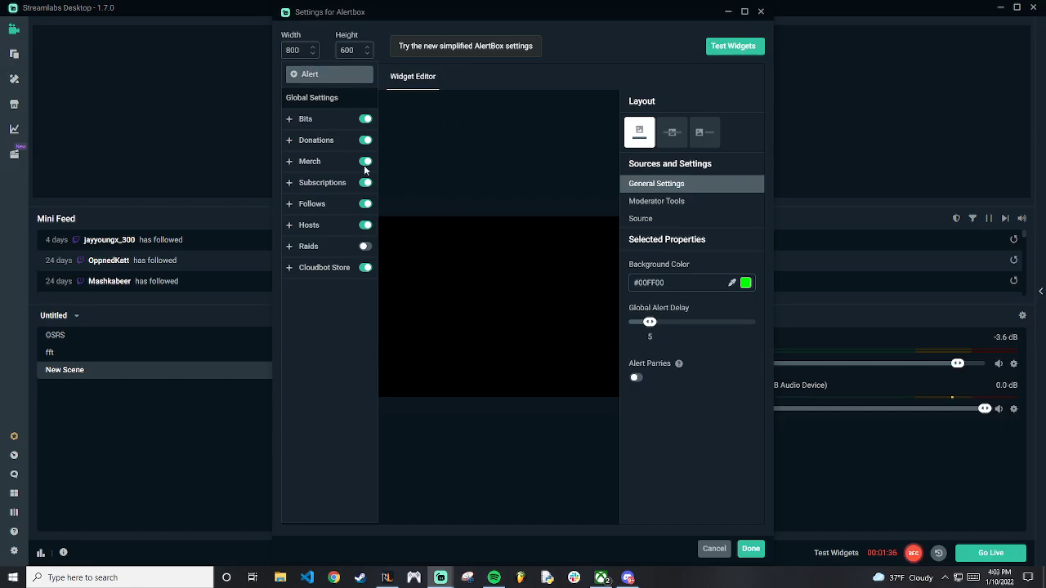
- Look through the Bits alert variations in the Alertbox settings, including default_100
left_click(296, 120)
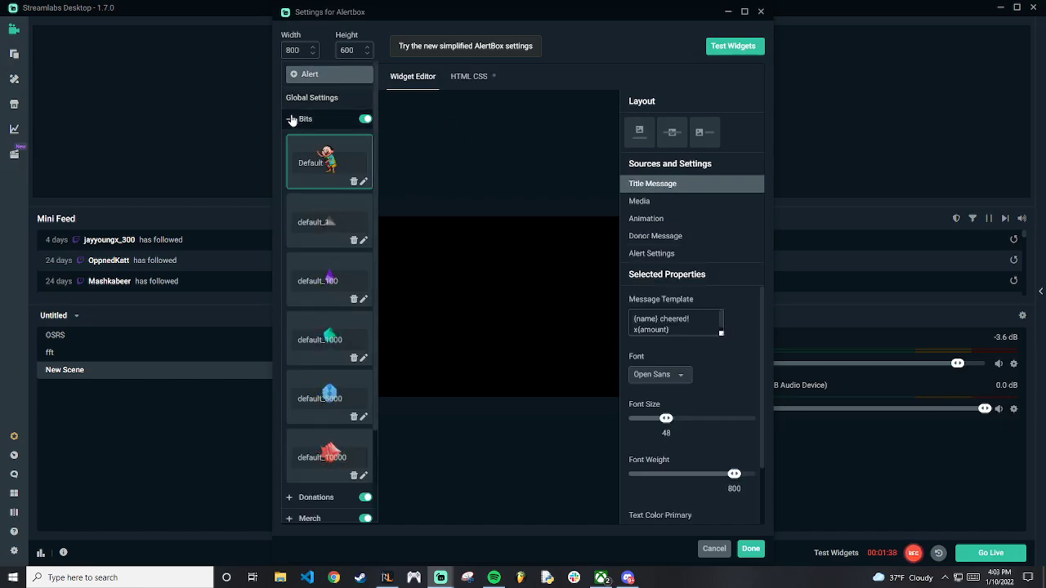
scroll(297, 231, "down", 2)
scroll(315, 213, "up", 2)
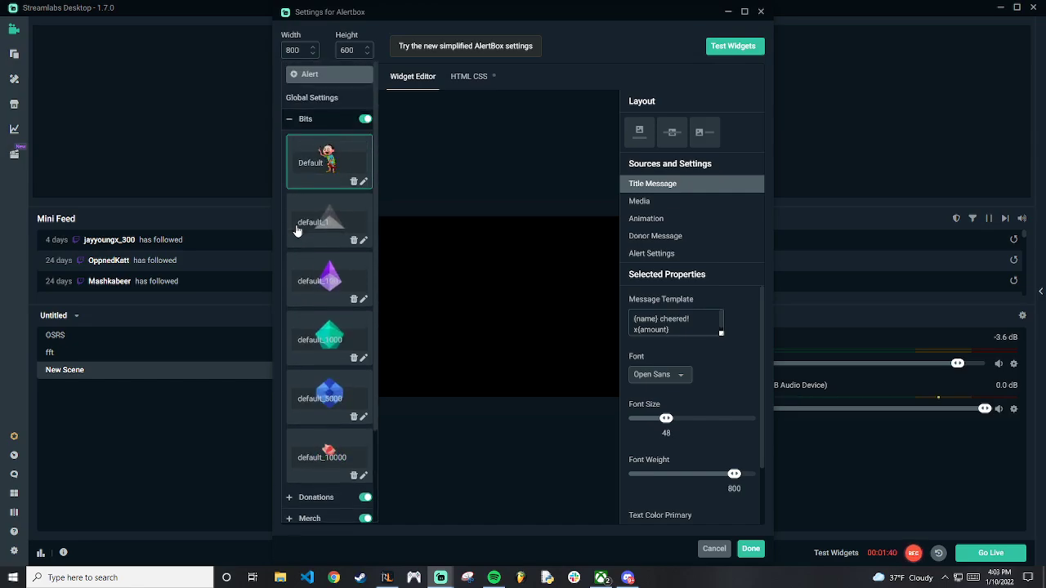
left_click(304, 121)
left_click(301, 120)
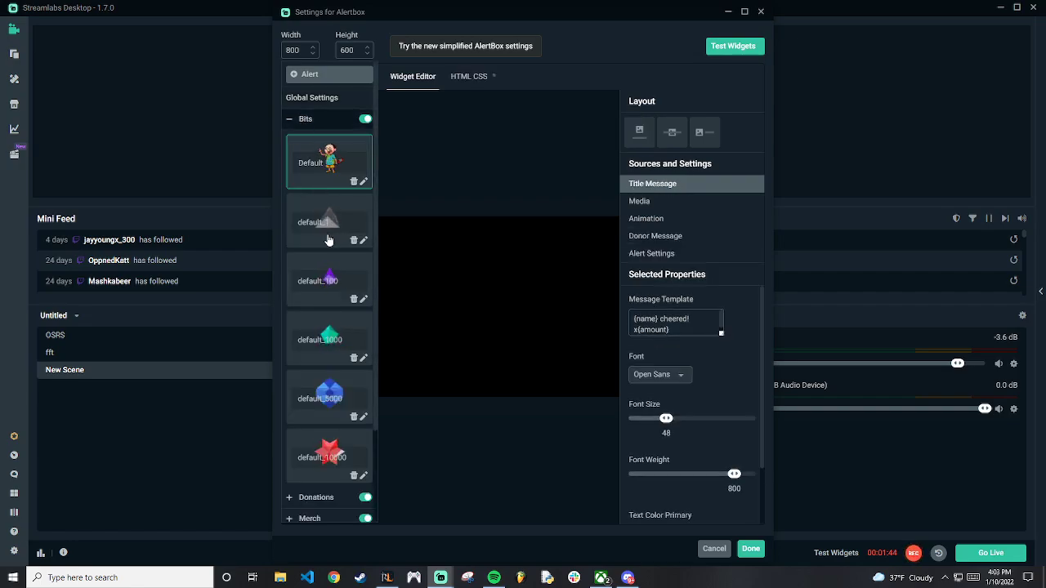
left_click(318, 292)
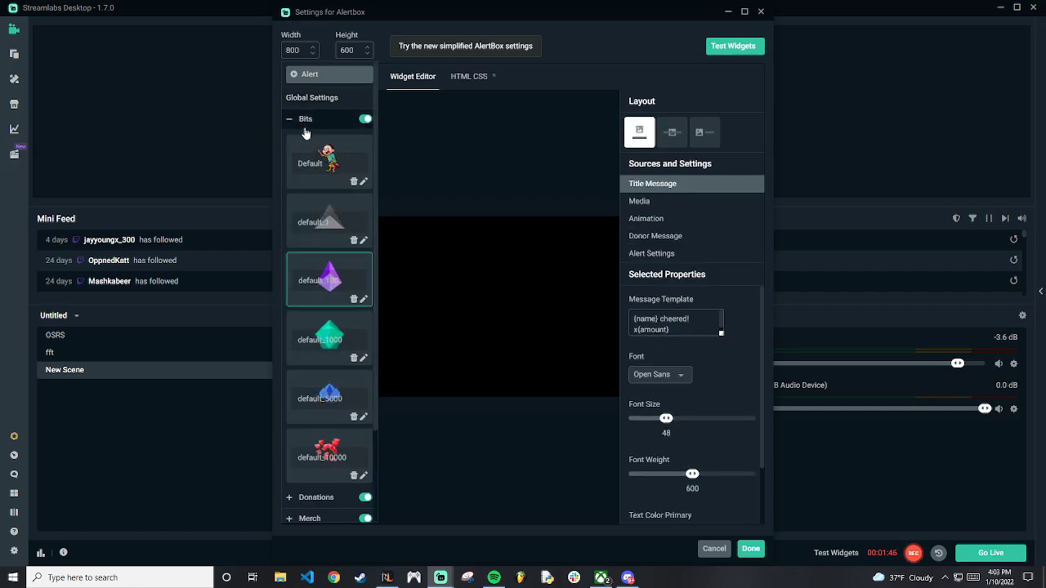
left_click(303, 119)
- Add a new variation to the Subscriptions alerts and select the Default variation
left_click(314, 78)
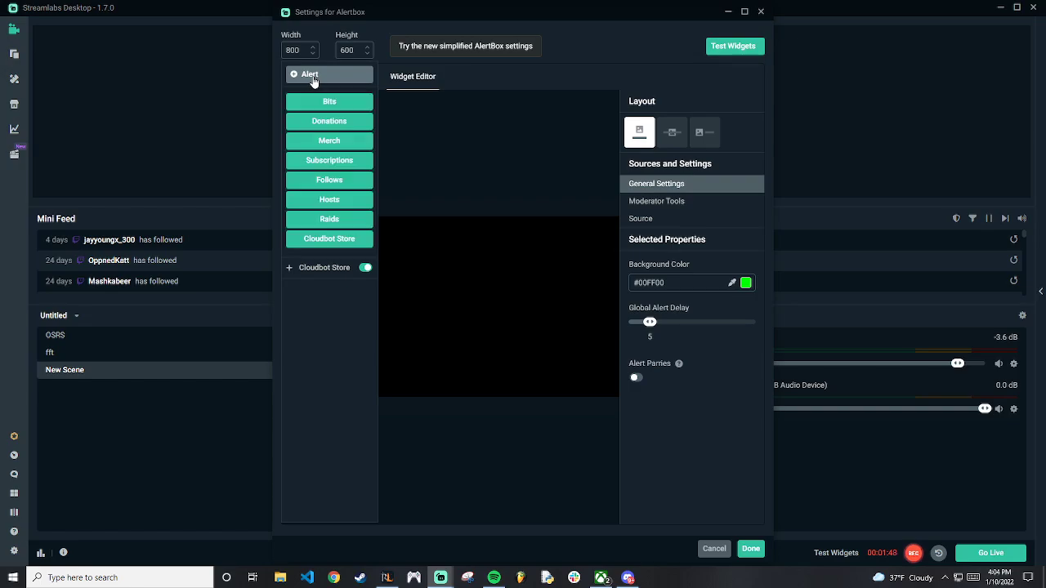
left_click(343, 161)
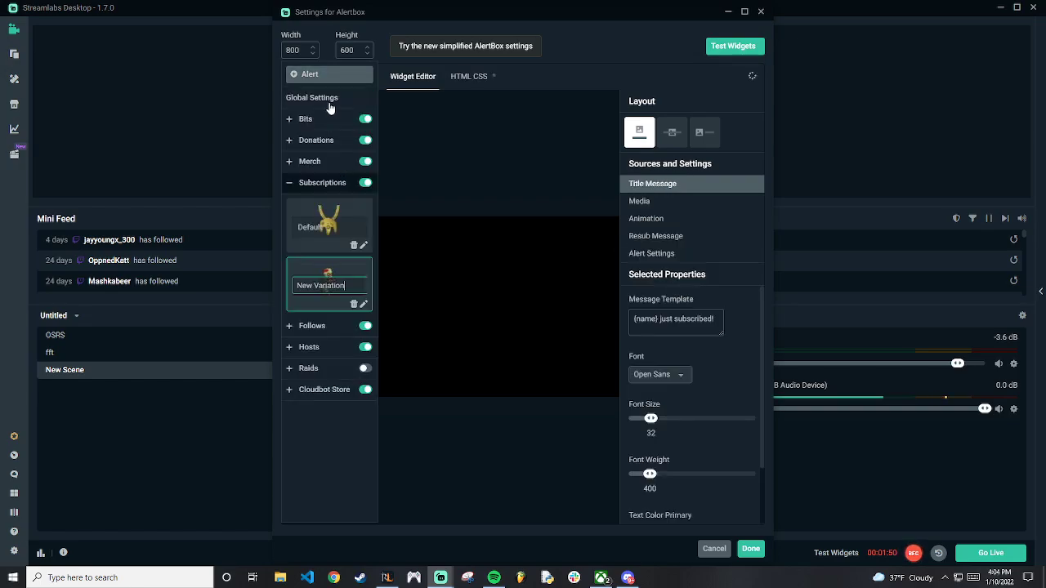
left_click(335, 216)
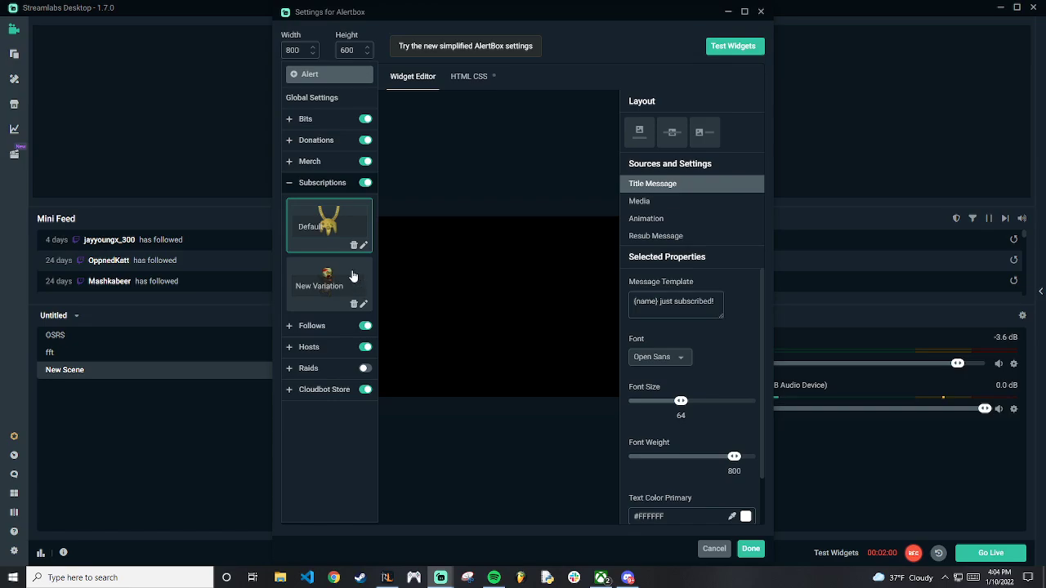
- Examine the variations under each alert type from Bits to Cloudbot Store, and close the Alertbox settings
left_click(325, 330)
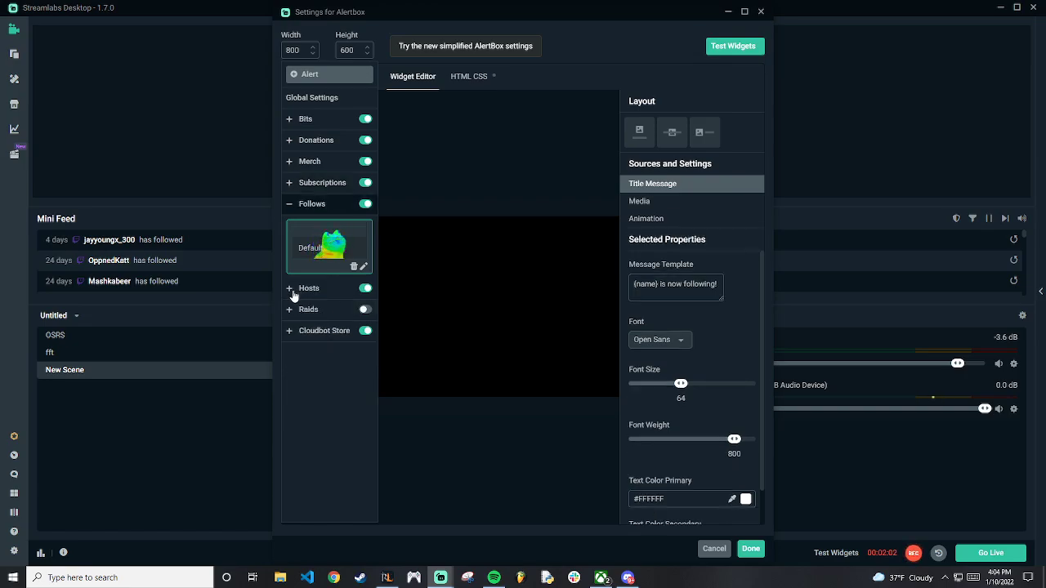
left_click(294, 292)
left_click(291, 309)
left_click(291, 331)
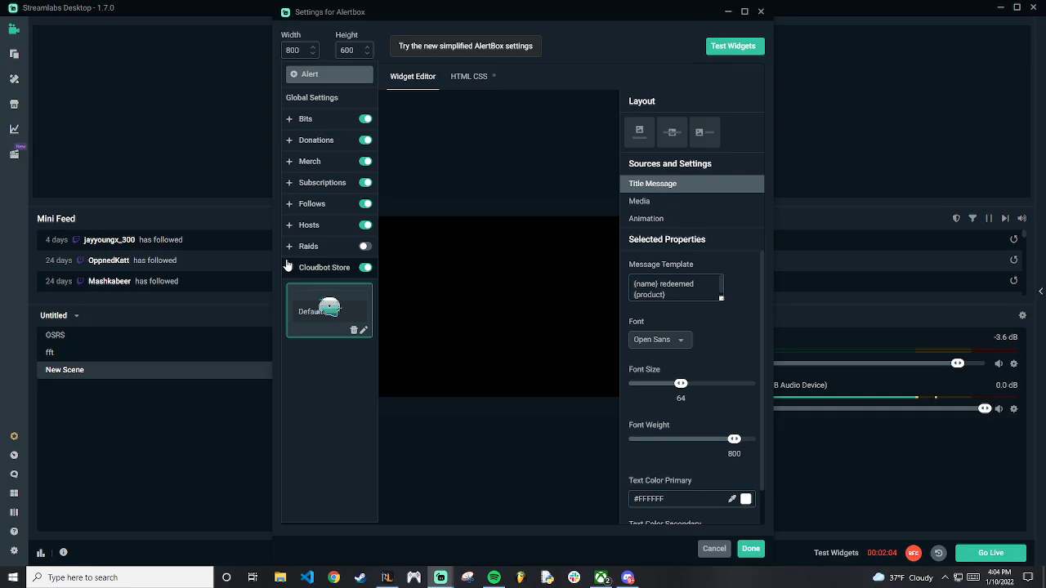
left_click(291, 225)
left_click(294, 203)
left_click(291, 180)
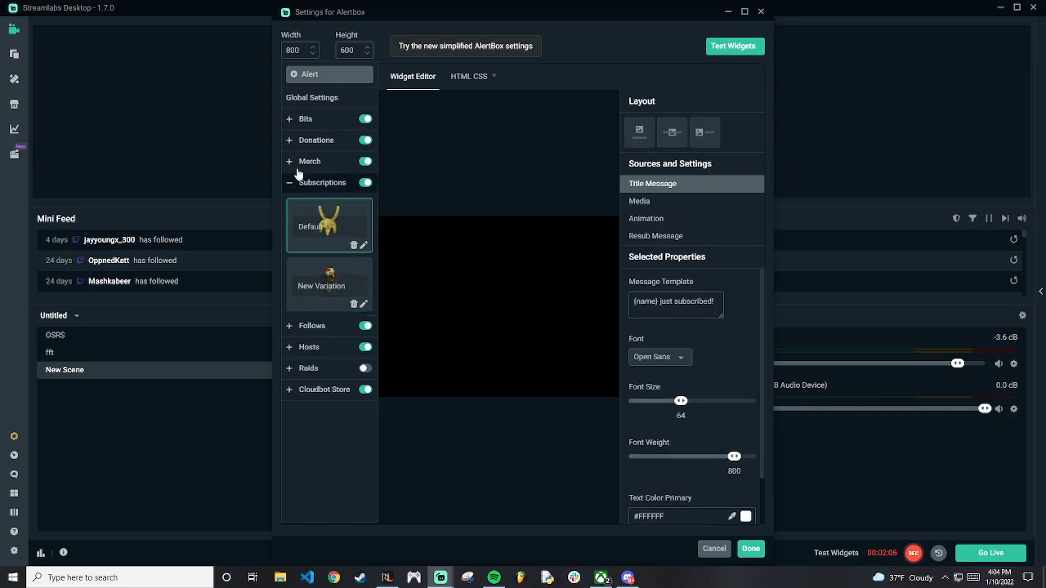
left_click(293, 161)
left_click(296, 142)
left_click(299, 121)
left_click(297, 123)
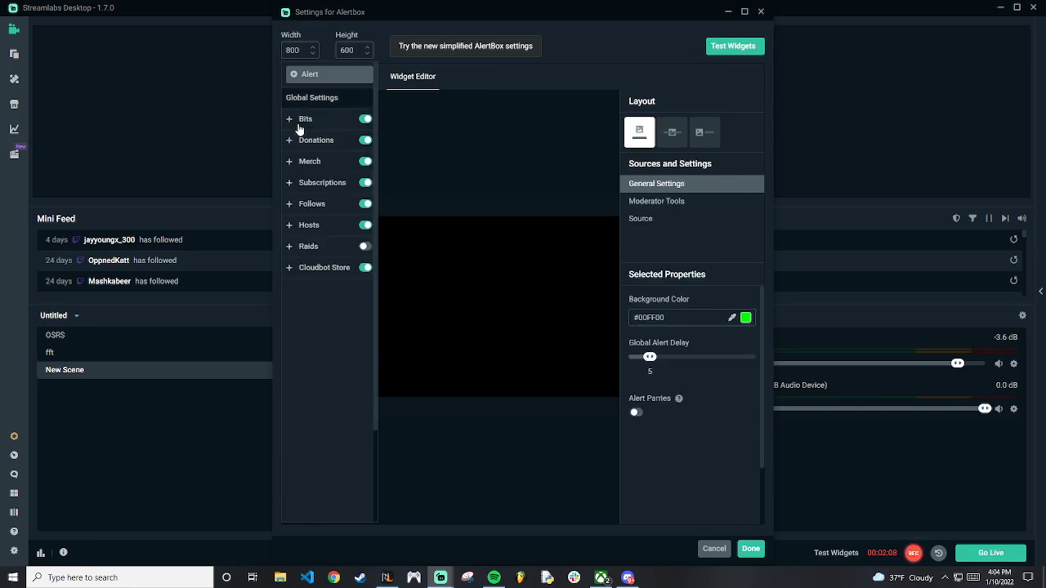
left_click(716, 550)
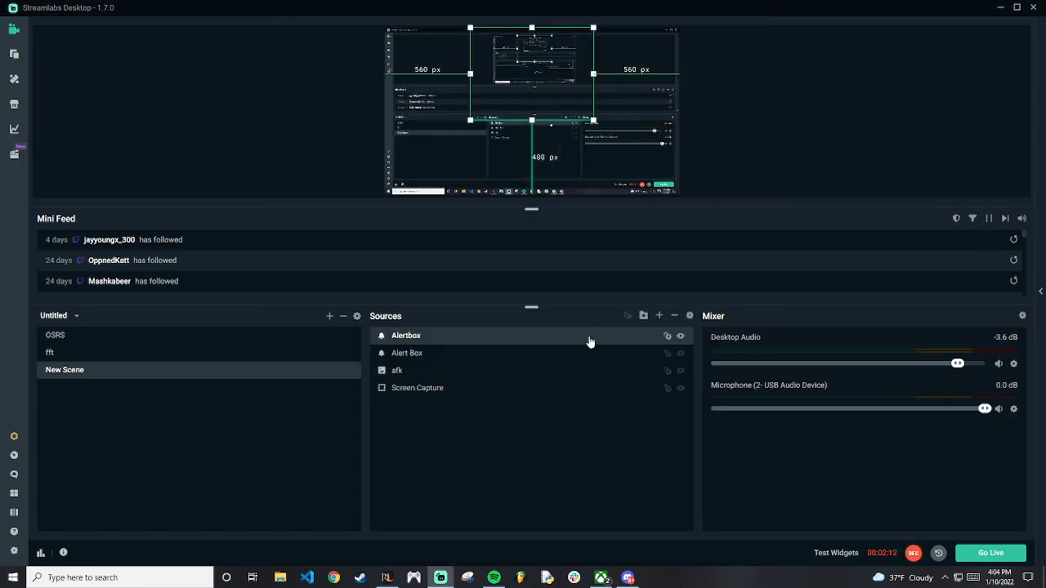
- Remove the Alertbox source from New Scene, keeping the Alert Box source
right_click(590, 342)
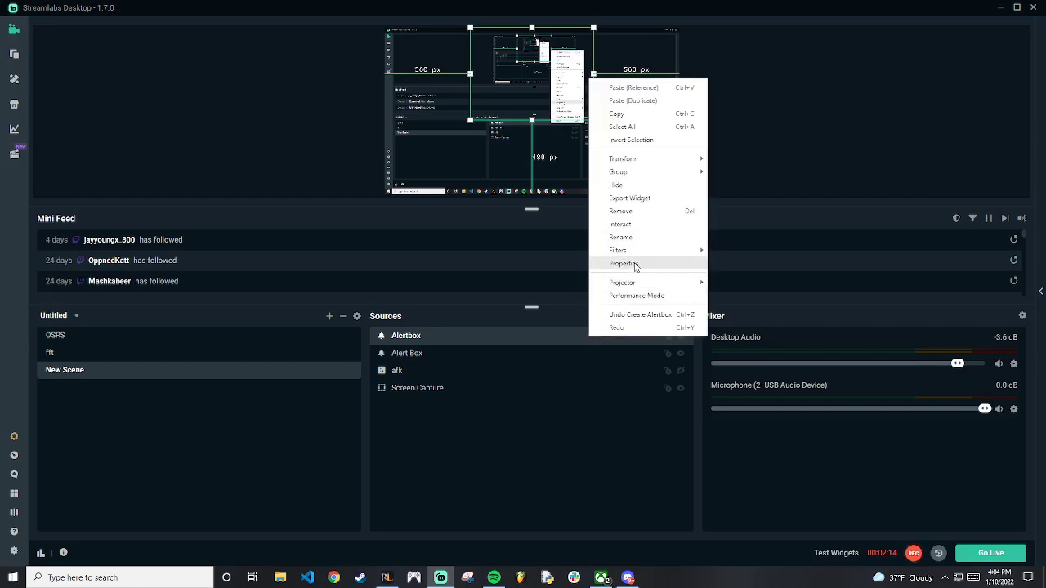
left_click(628, 210)
left_click(561, 289)
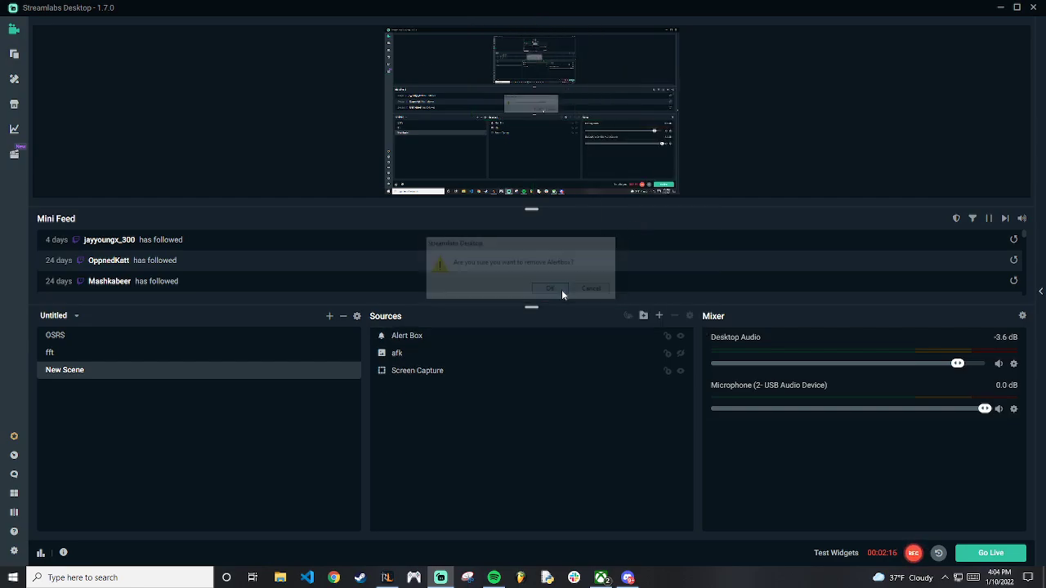
- Open the Alert Box source's settings, run a test subscription alert to view it on the canvas, and close the settings
double_click(601, 339)
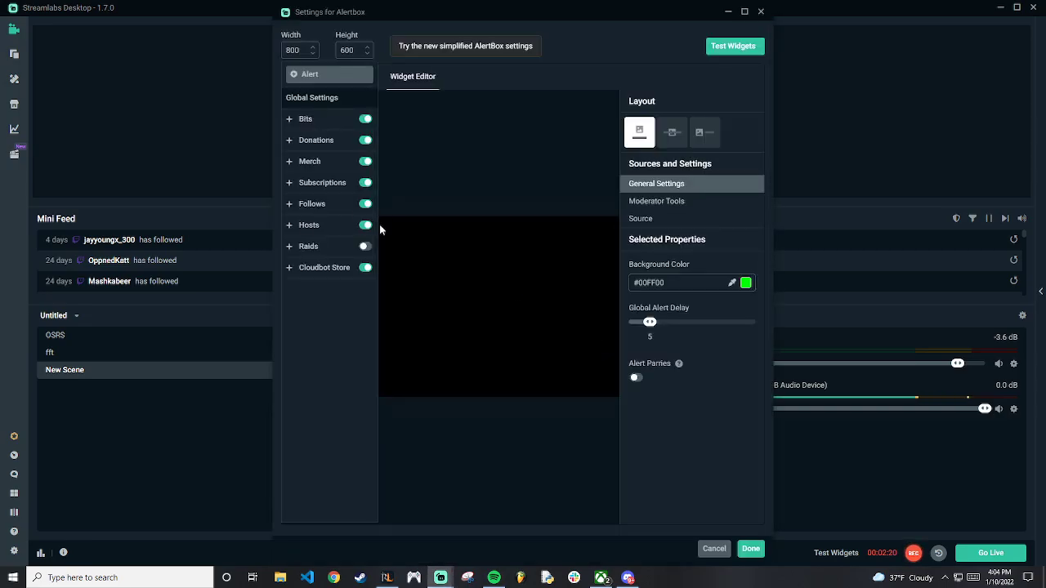
mouse_move(732, 48)
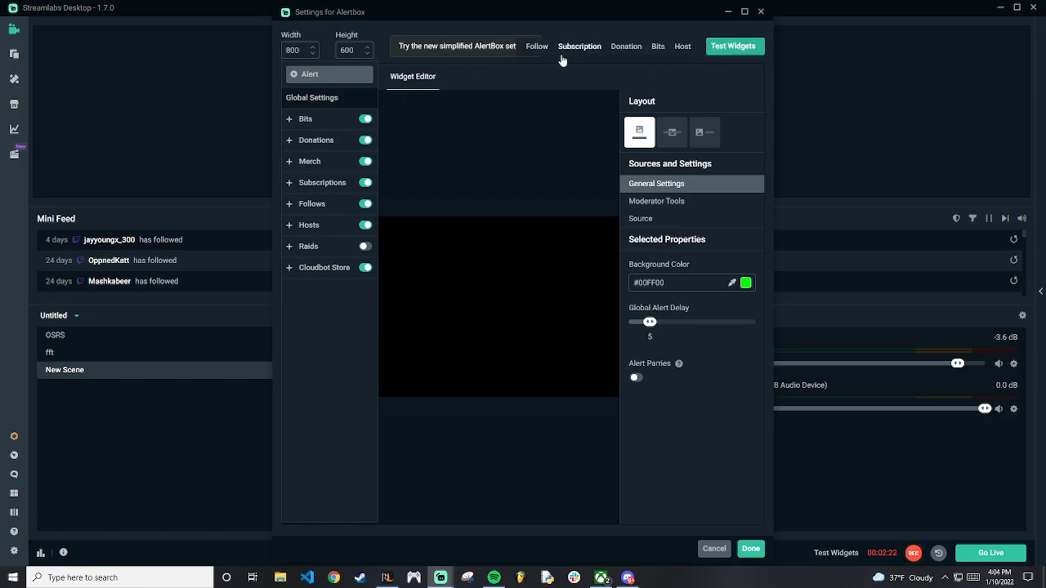
left_click_drag(491, 23, 729, 202)
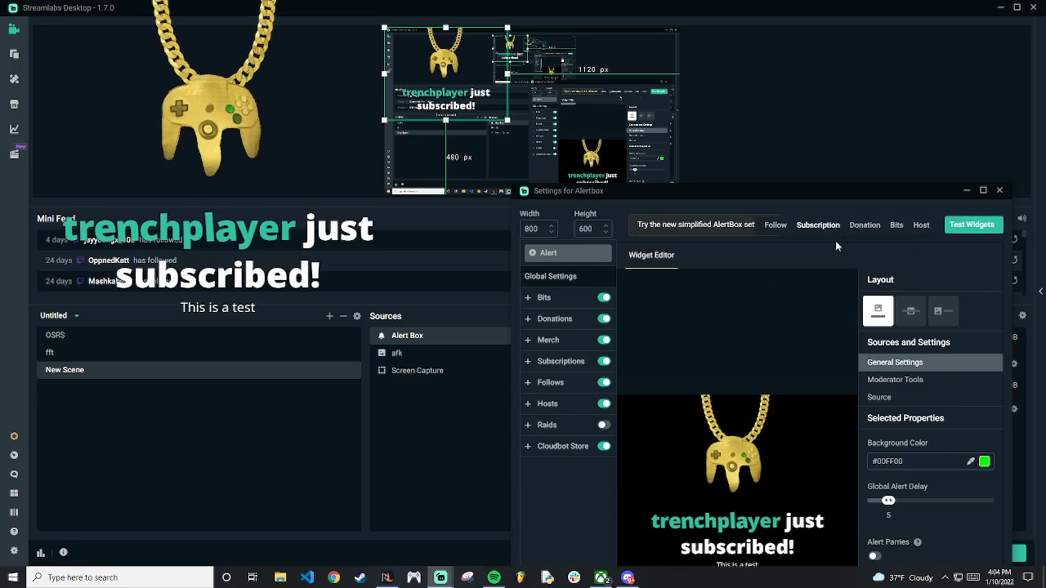
left_click_drag(751, 194, 699, 59)
left_click(949, 53)
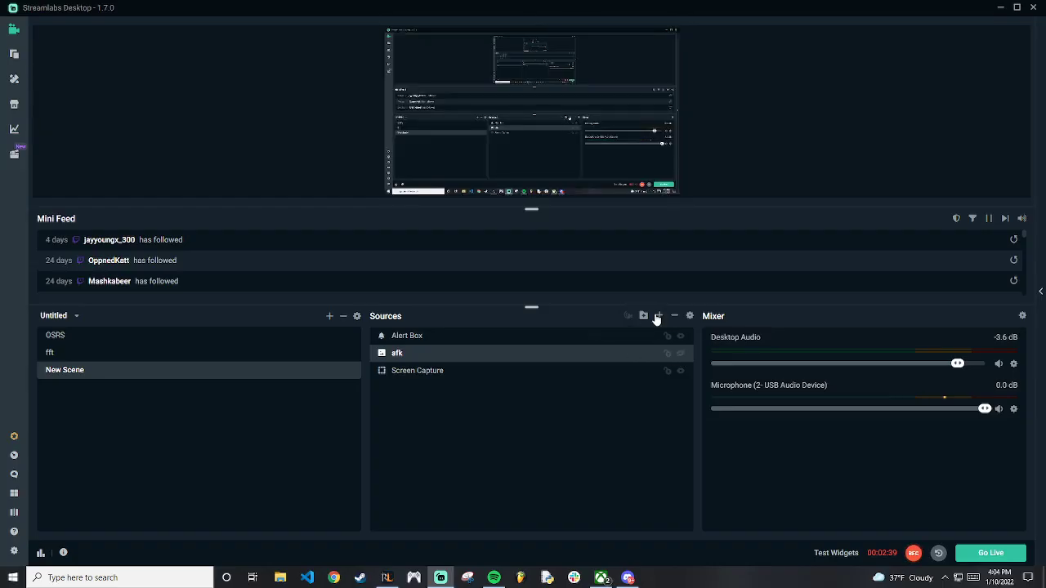
- Close the list of source types without adding one, and launch Skype, moving its window below the canvas's upper edge
left_click(659, 316)
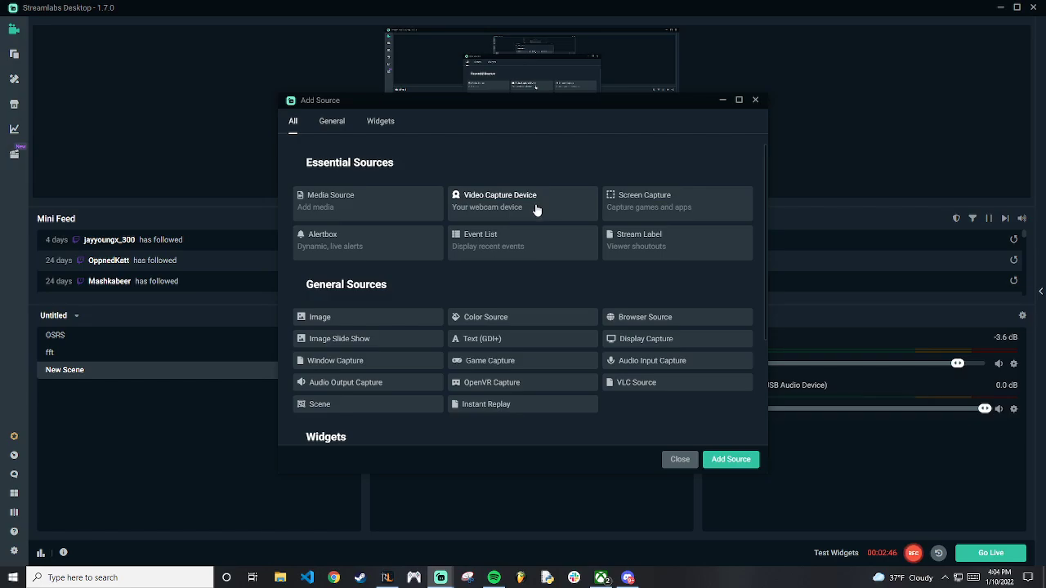
left_click(680, 460)
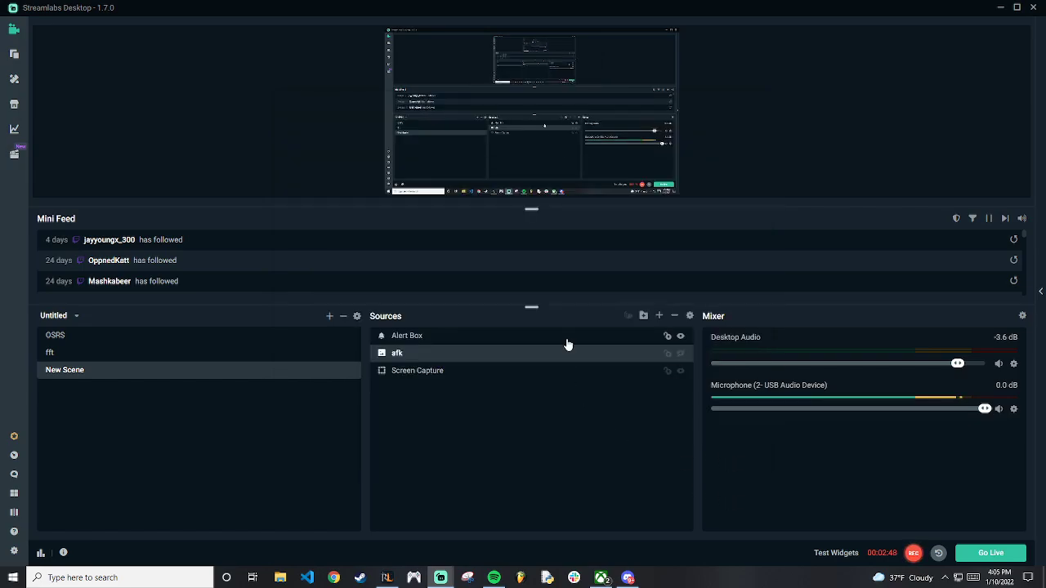
left_click(13, 578)
type("s")
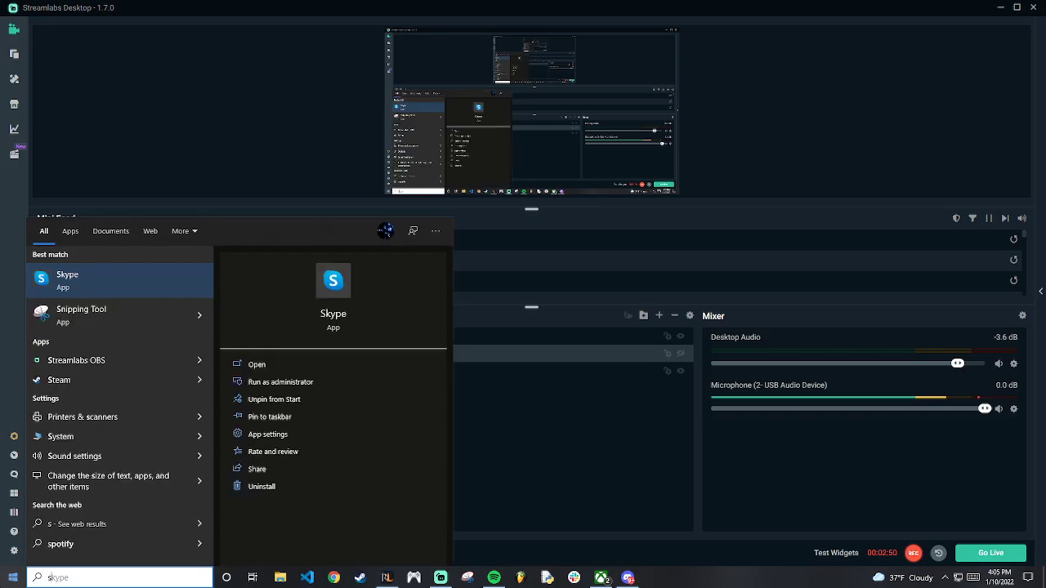
left_click(108, 282)
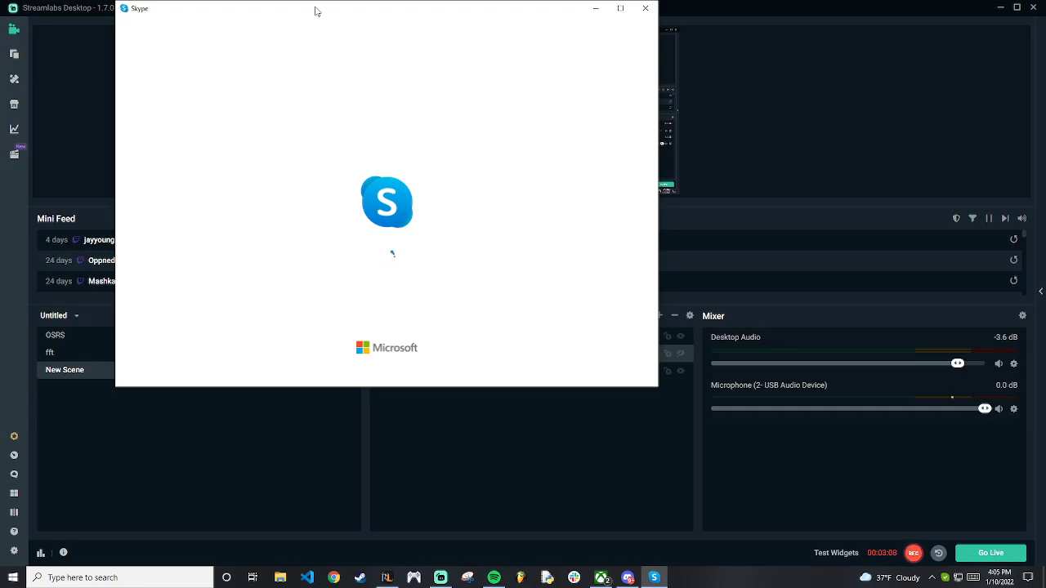
left_click_drag(317, 11, 318, 120)
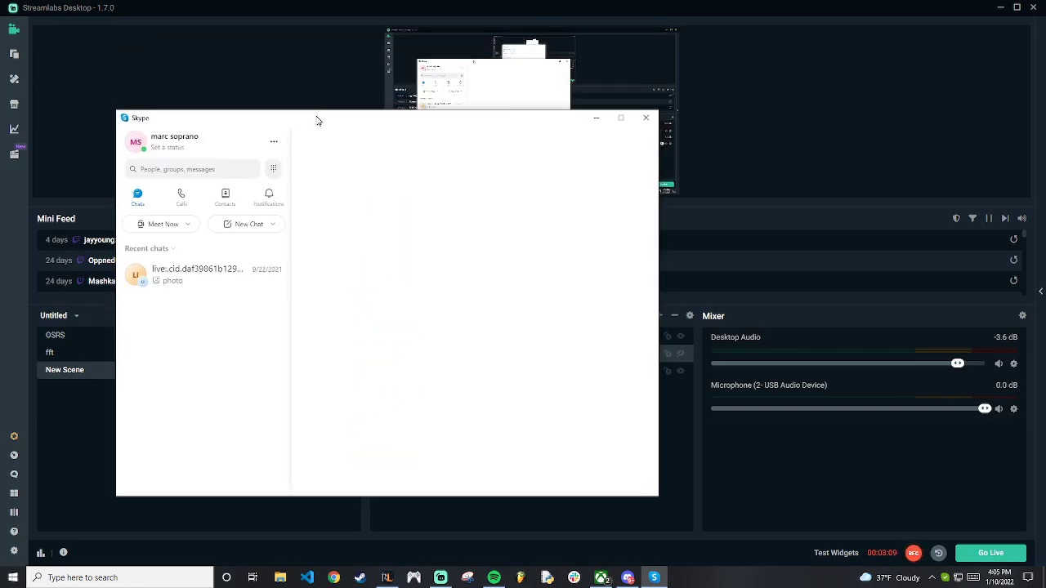
- Open Skype's Audio & Video settings and close the main Skype window, leaving only the settings window
left_click(274, 145)
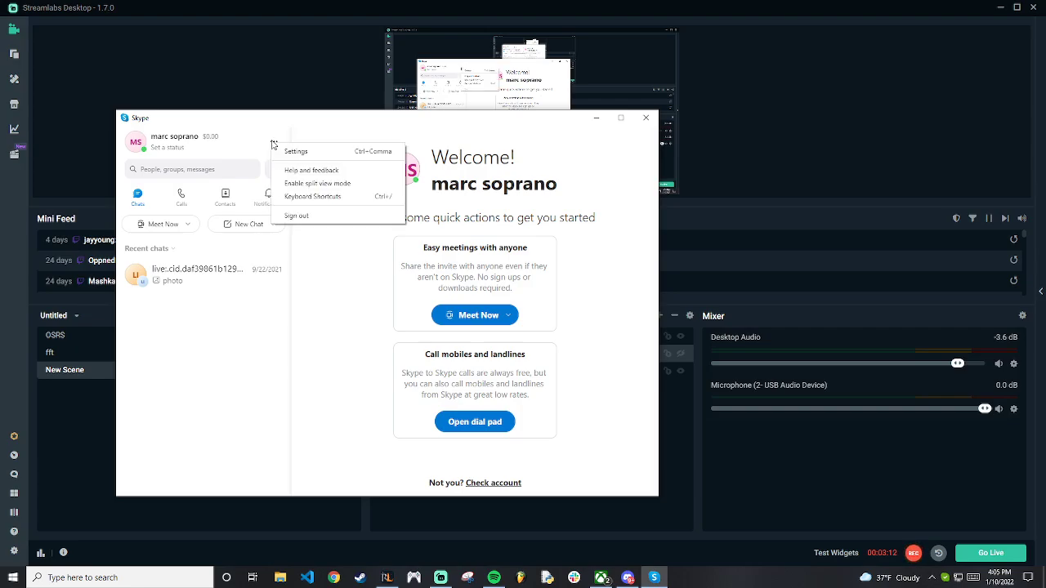
left_click(298, 148)
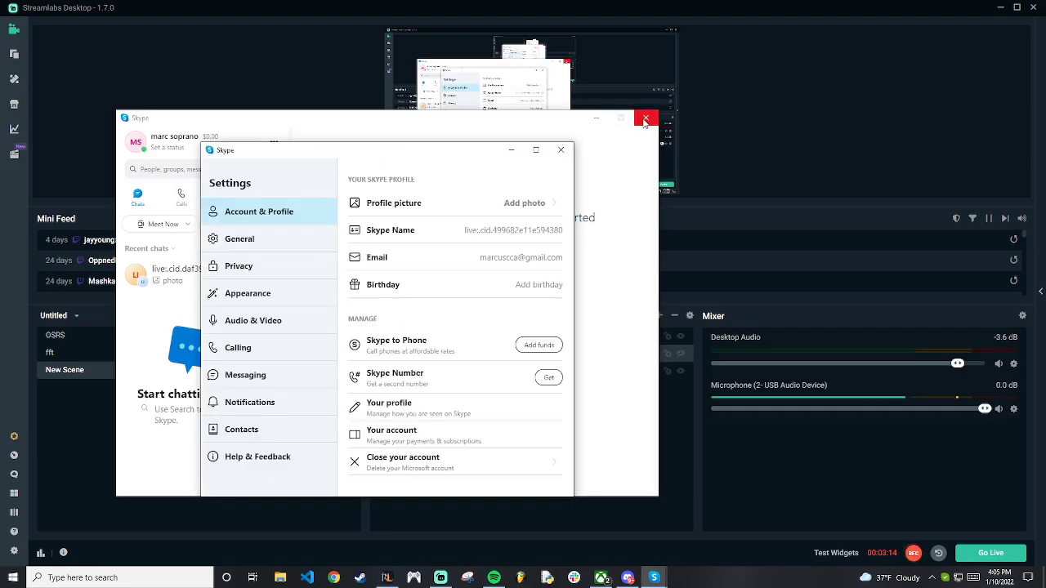
left_click(646, 117)
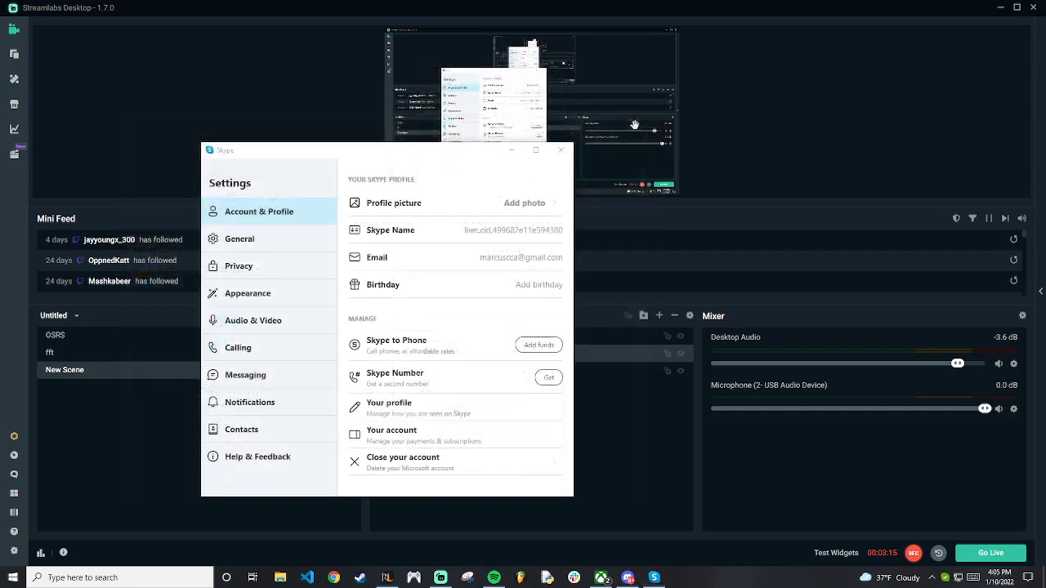
left_click(301, 328)
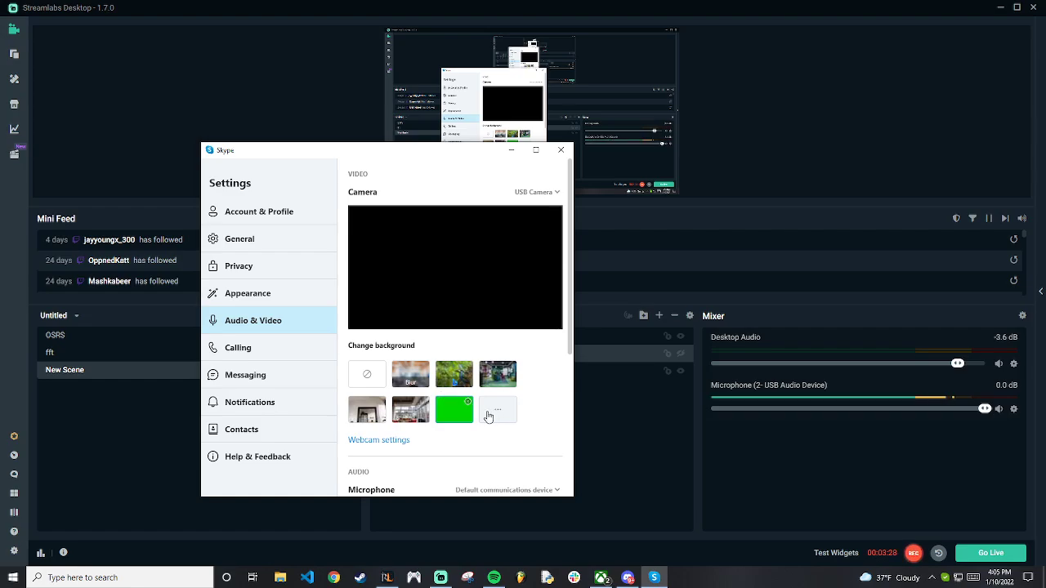
- Switch Skype's camera background to none and back to the green image, and move the settings window aside
left_click(383, 380)
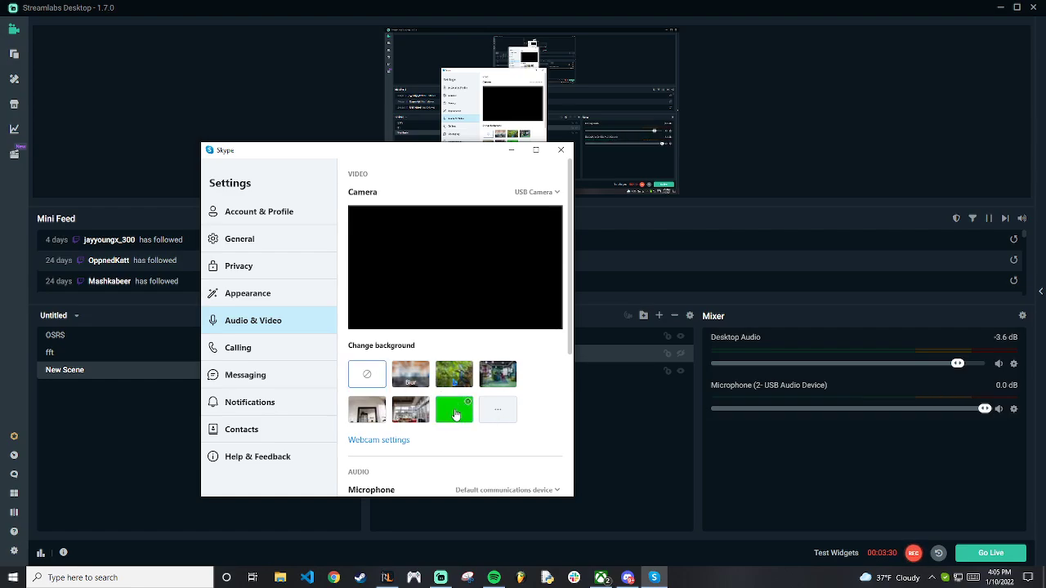
left_click_drag(453, 157, 338, 136)
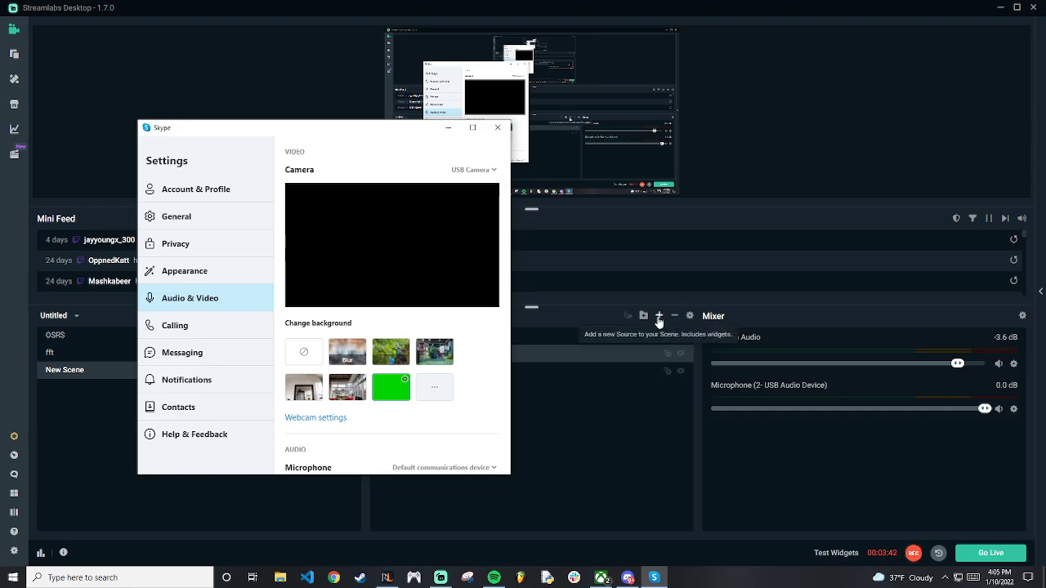
scroll(397, 373, "down", 3)
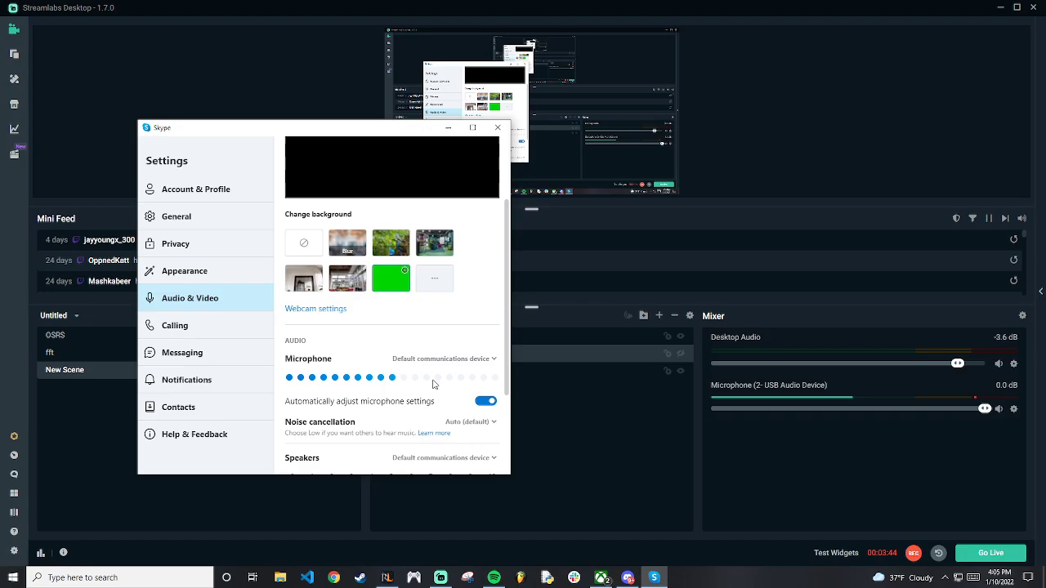
scroll(433, 384, "up", 3)
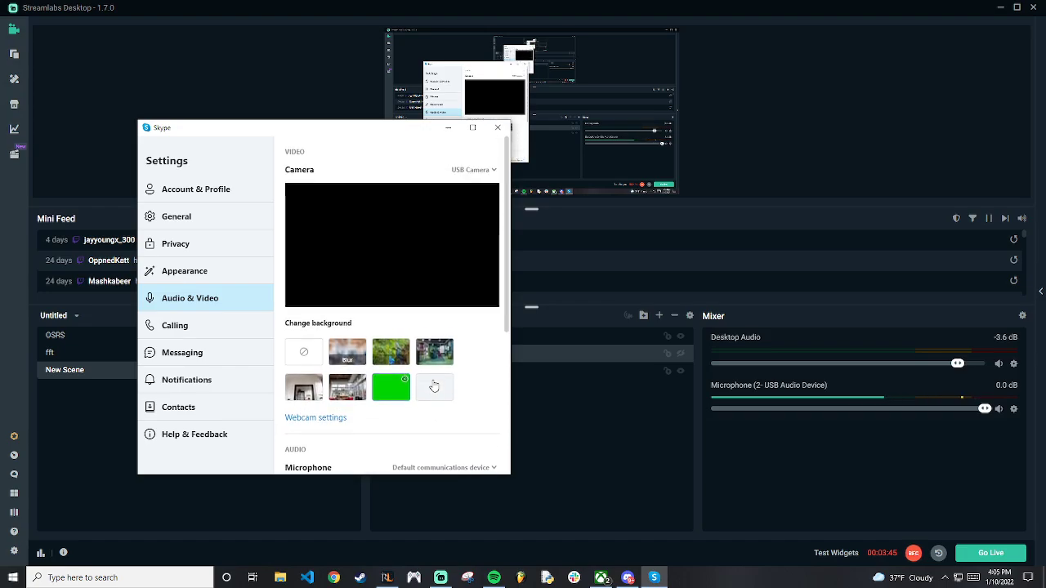
- Add a new Window Capture source to New Scene instead of reusing an existing one
left_click(660, 316)
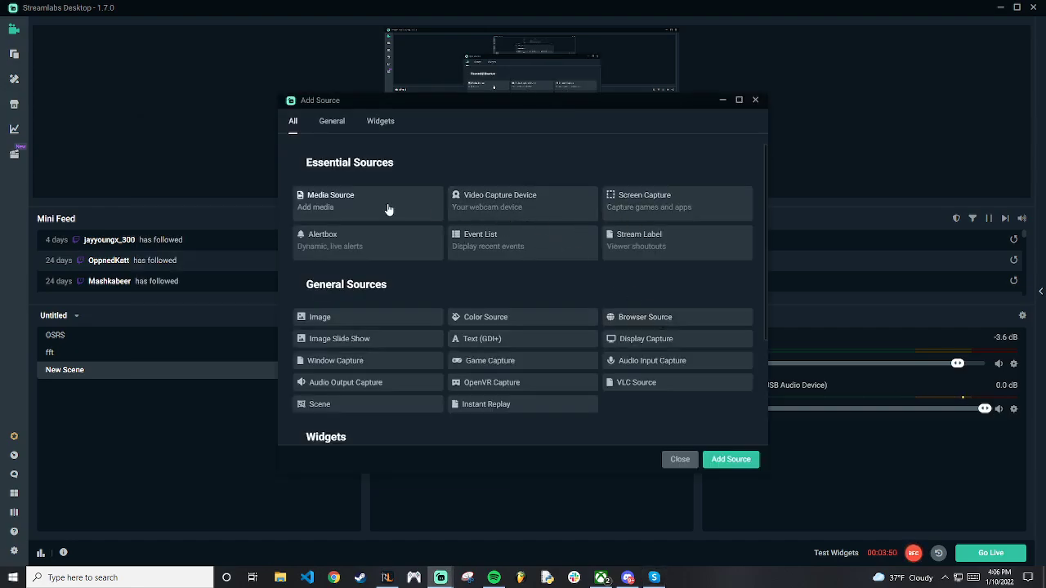
scroll(680, 266, "down", 1)
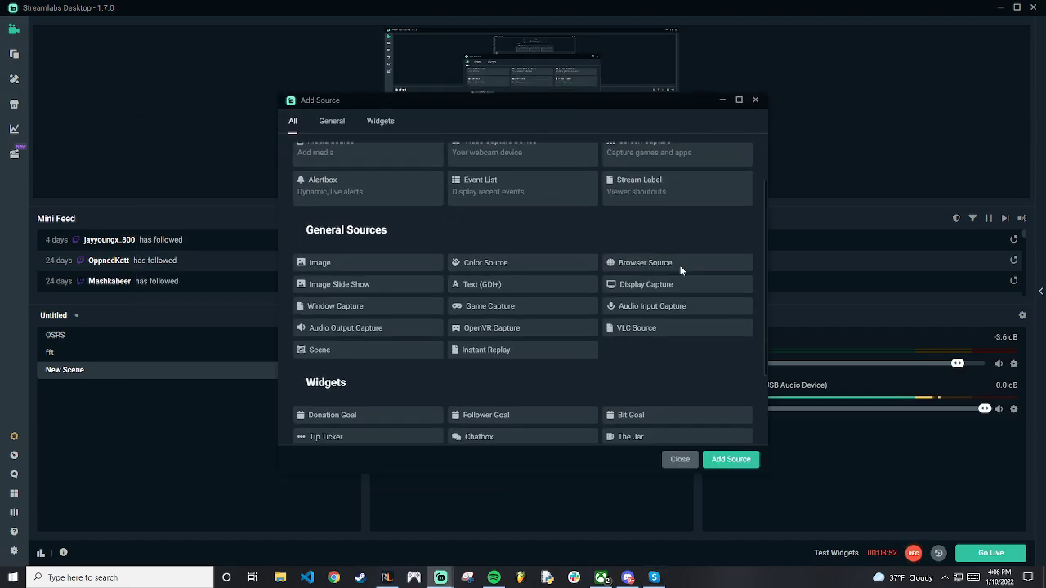
scroll(680, 270, "up", 1)
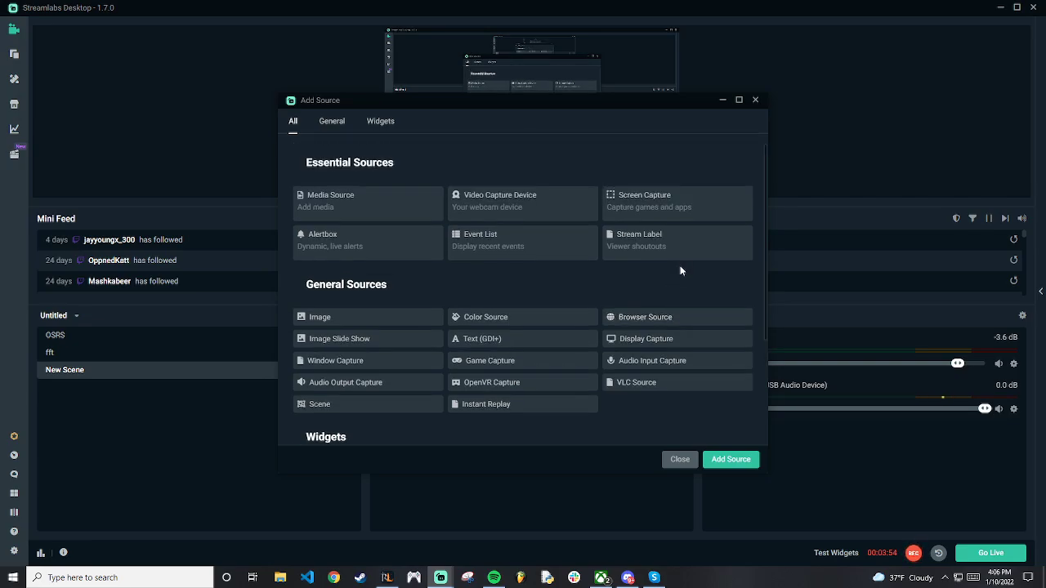
left_click(360, 362)
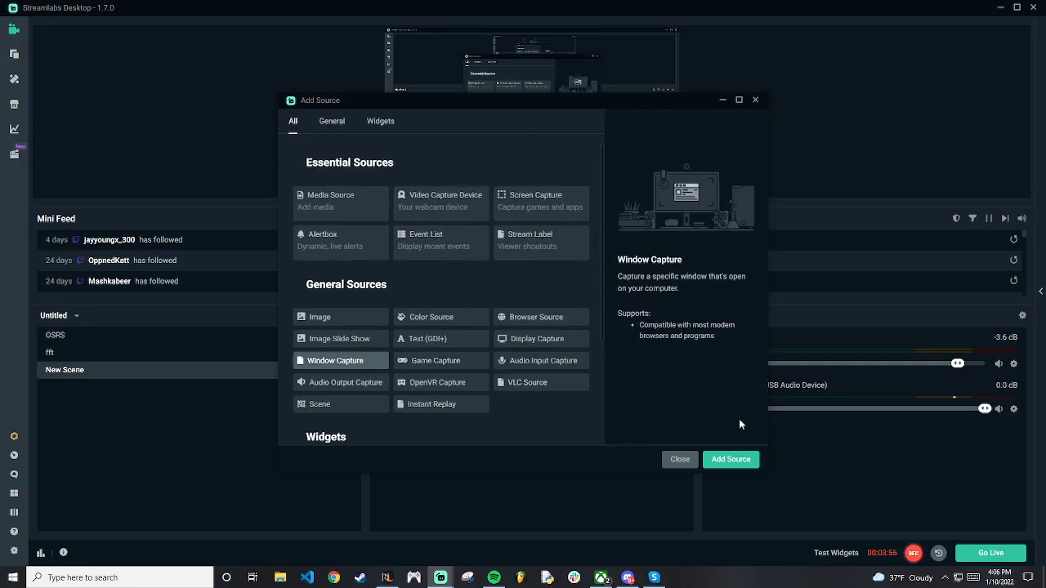
left_click(723, 459)
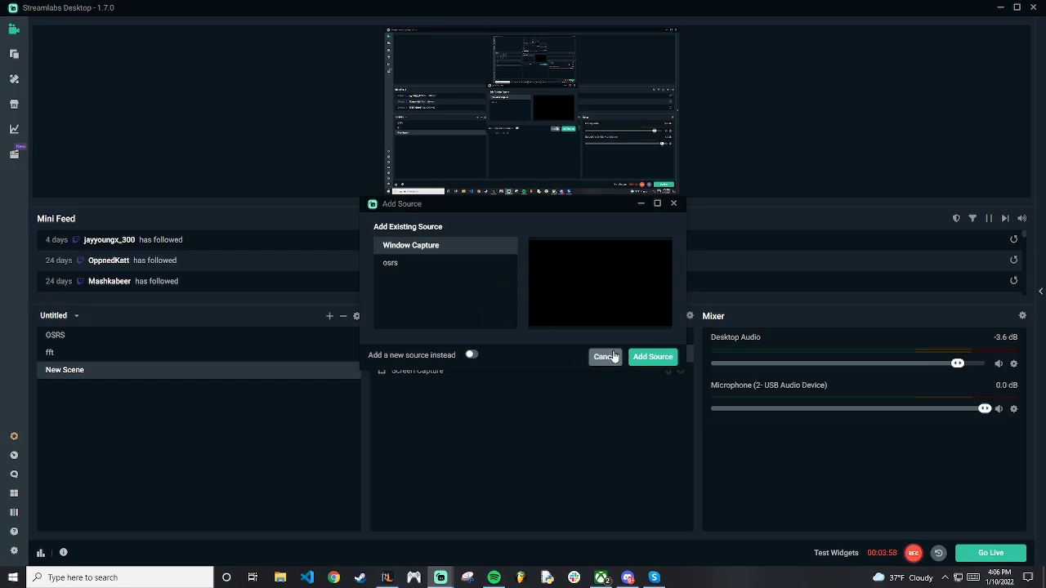
left_click(470, 355)
left_click(656, 360)
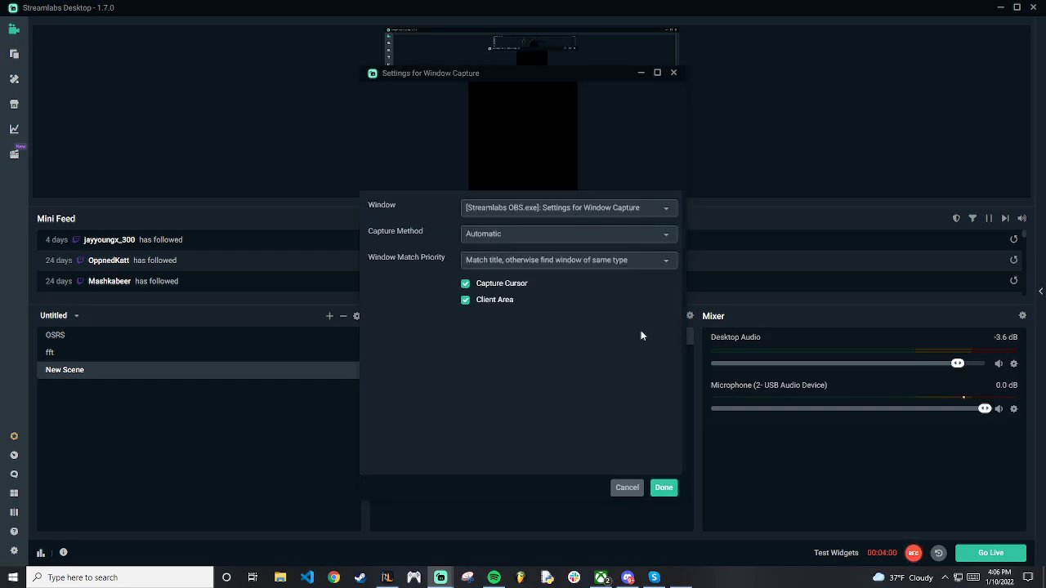
- Set the new window capture to record the [Skype.exe]: Skype window and confirm its settings
left_click(588, 211)
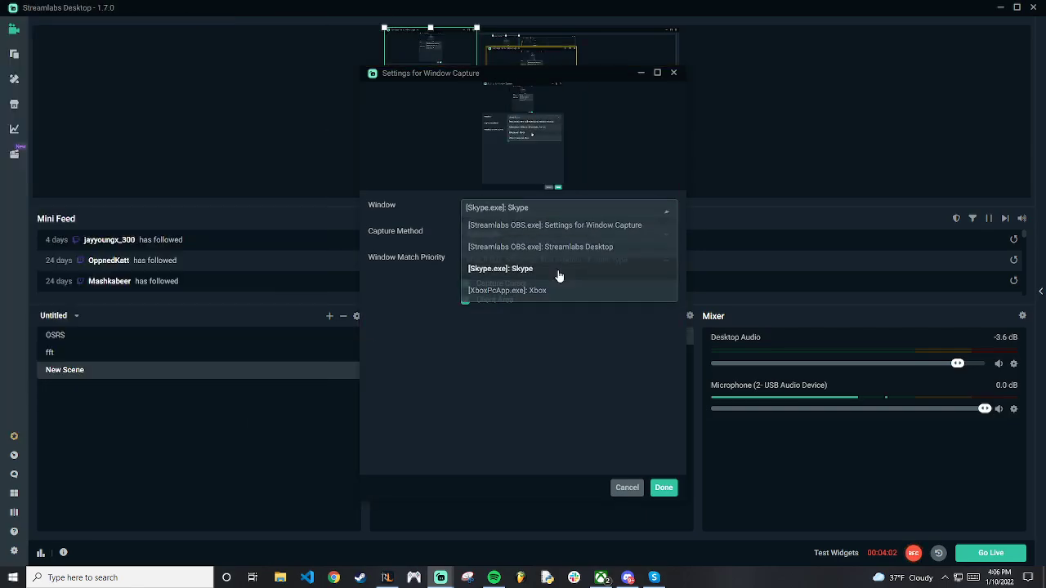
left_click(558, 270)
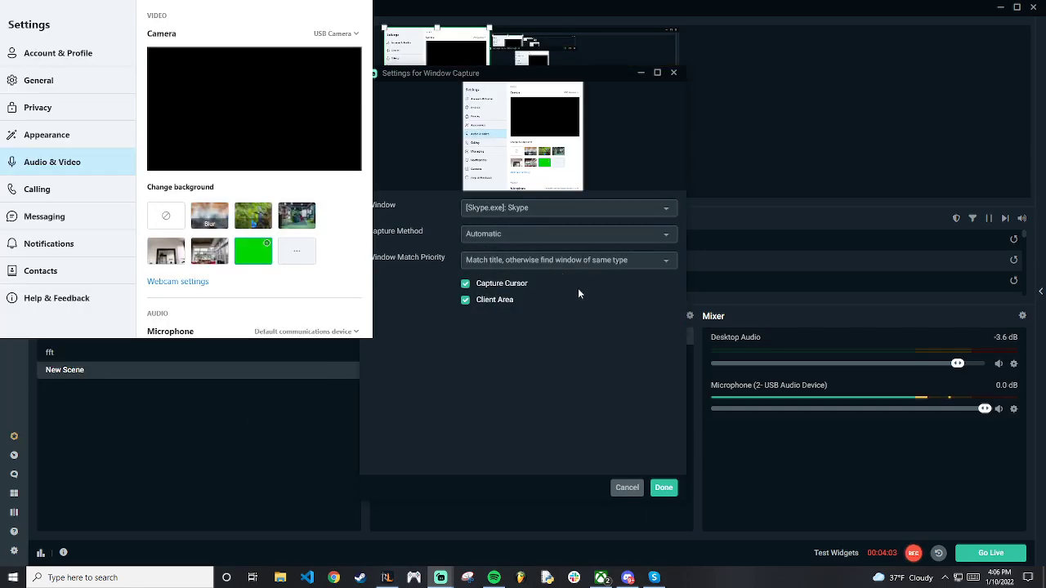
left_click(658, 487)
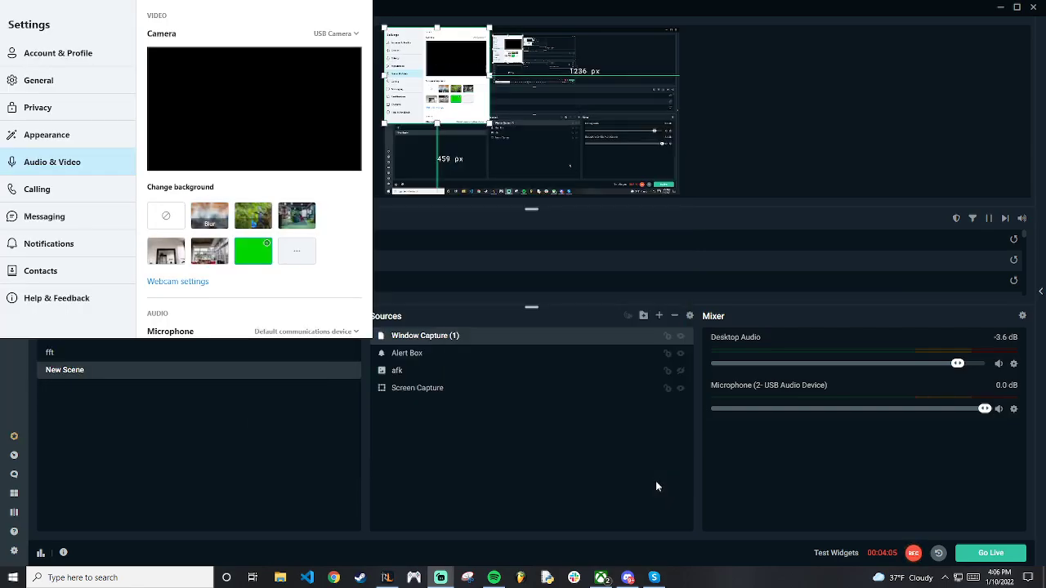
right_click(510, 342)
left_click(577, 265)
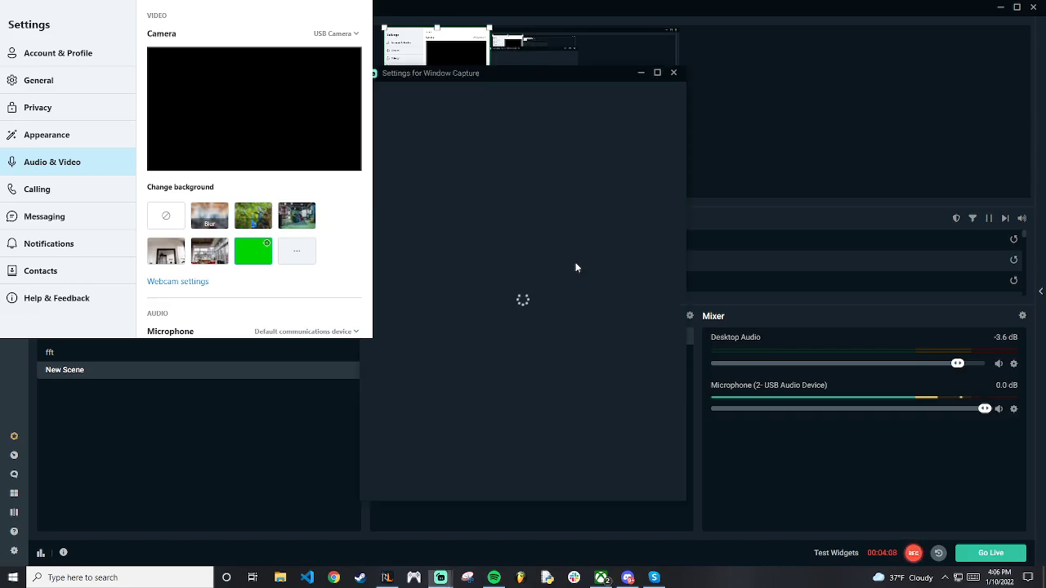
left_click(663, 488)
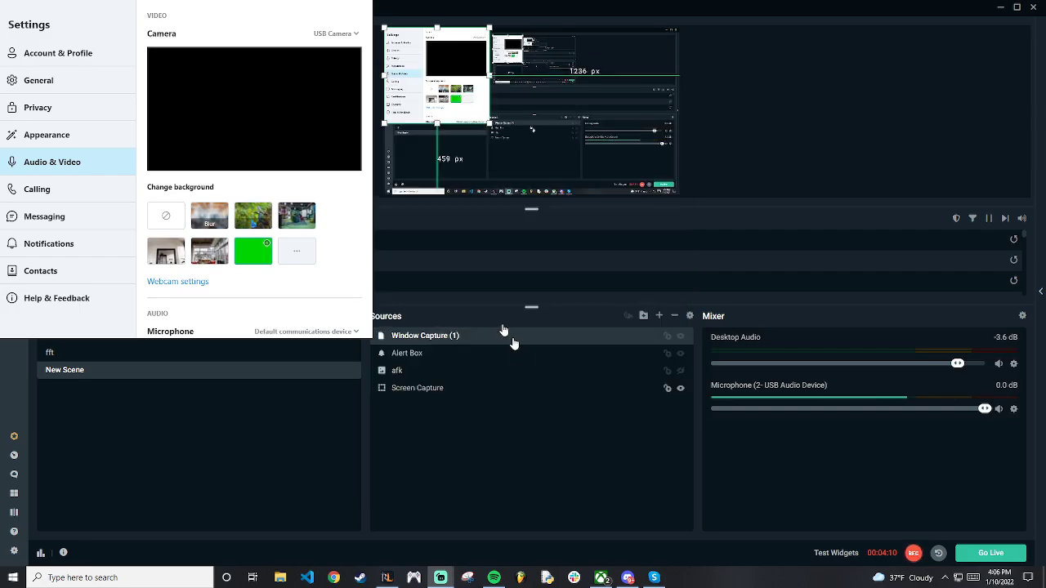
- Add a Crop/Pad filter to the Window Capture (1) source
right_click(508, 335)
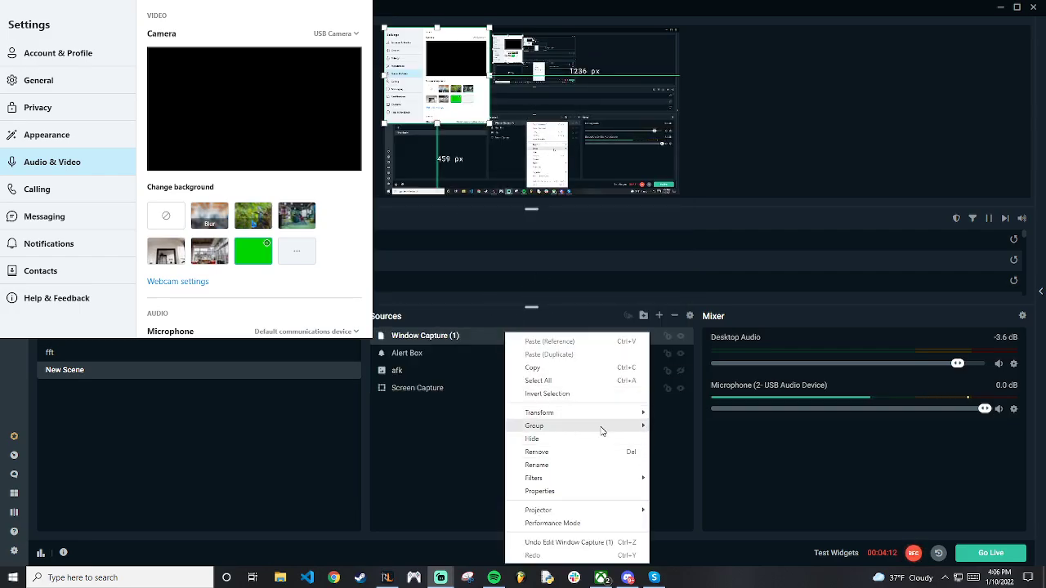
mouse_move(617, 419)
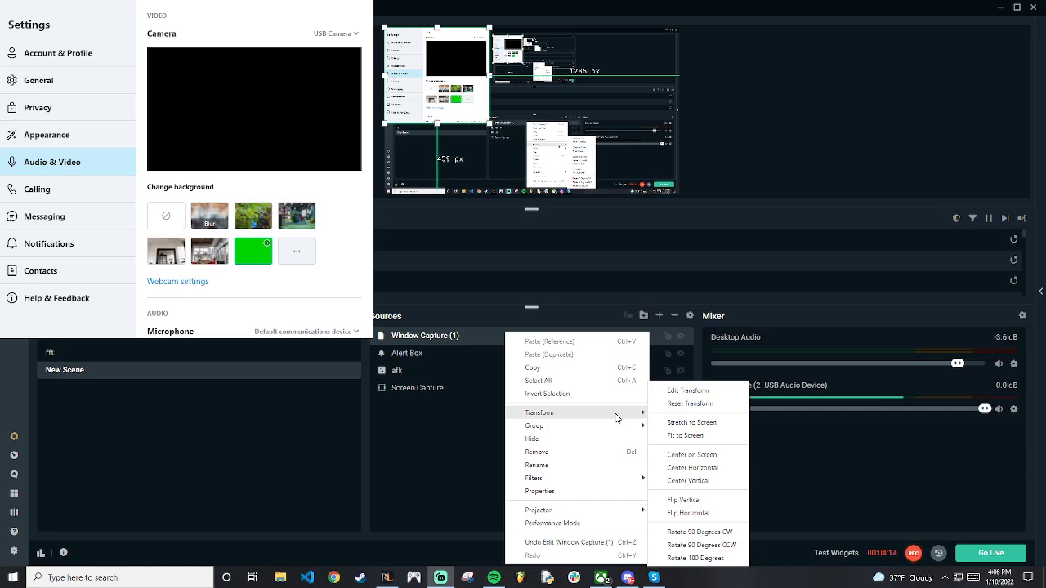
mouse_move(617, 477)
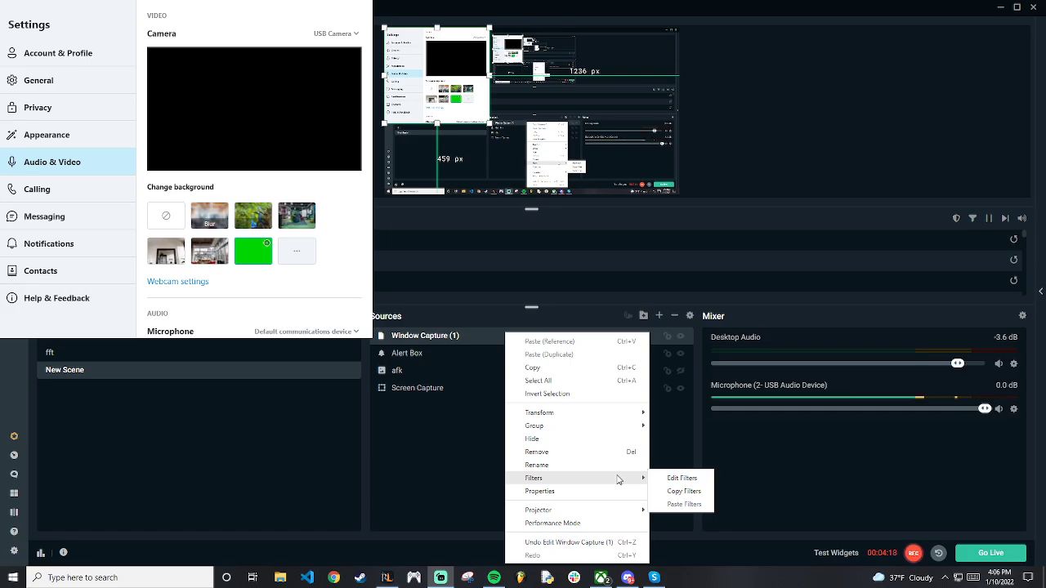
left_click(668, 478)
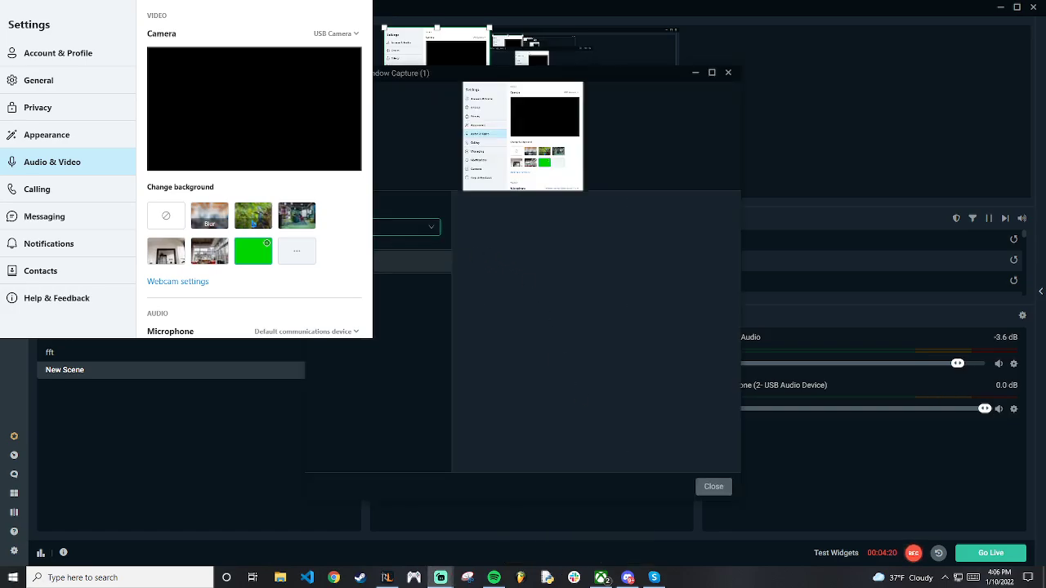
left_click(376, 222)
left_click(579, 162)
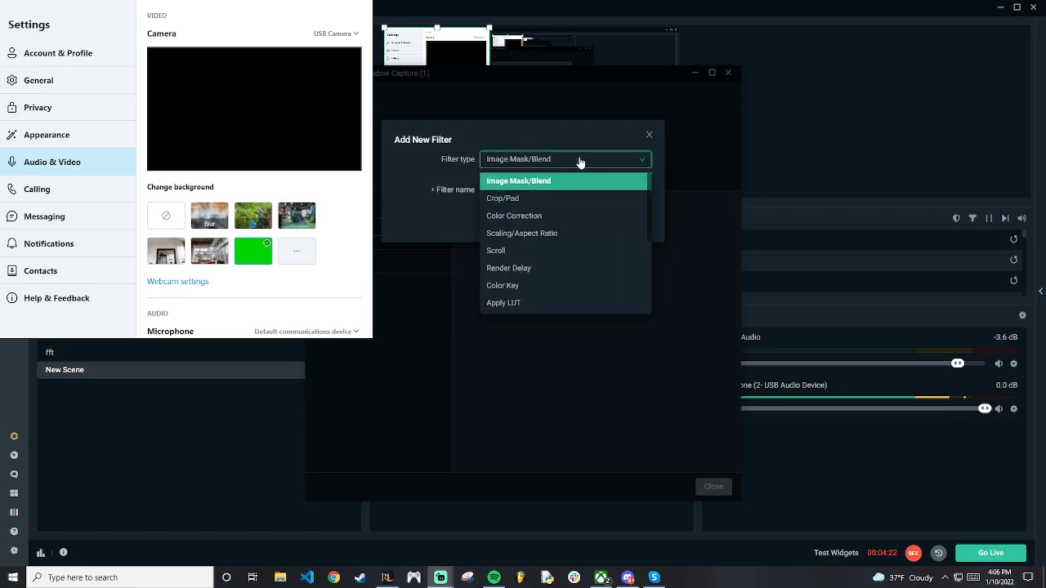
left_click(567, 199)
left_click(630, 224)
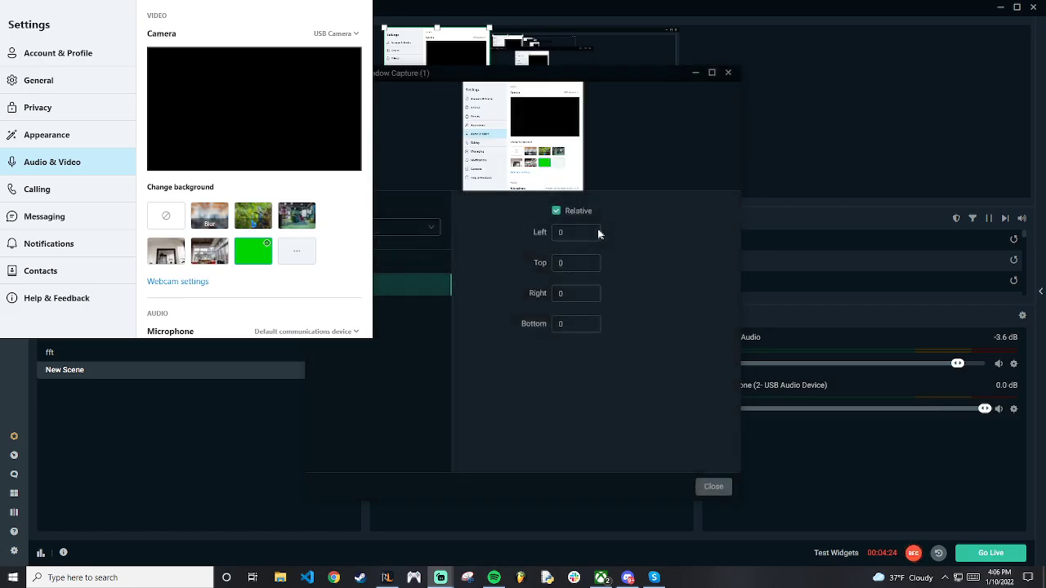
- Raise the Crop/Pad filter's Left value in single increments to 10
left_click(594, 229)
left_click(594, 229)
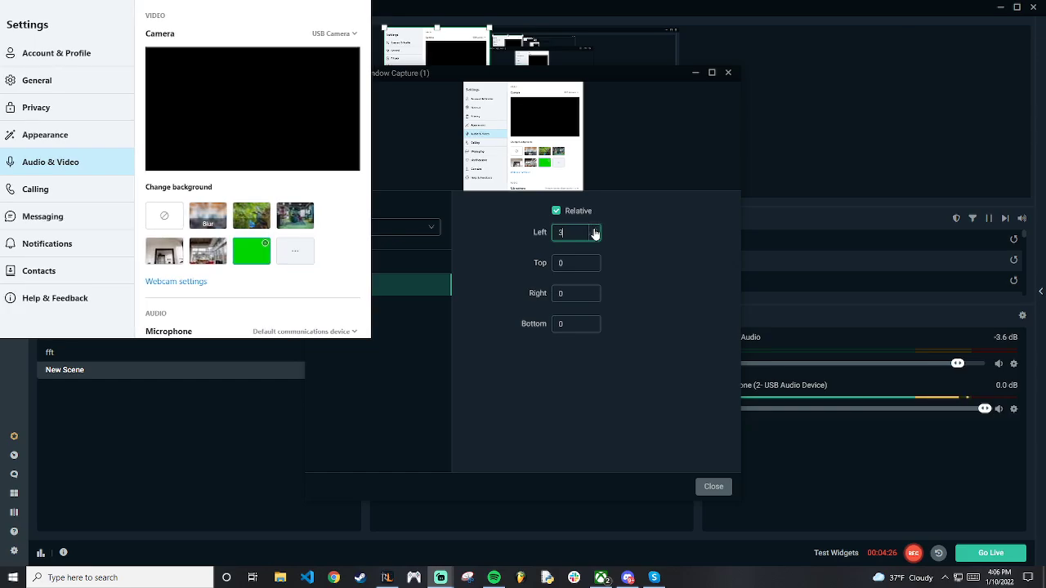
left_click(594, 229)
left_click(594, 229)
left_click(594, 229)
left_click(594, 230)
left_click(594, 229)
left_click(594, 229)
left_click(594, 229)
left_click(594, 229)
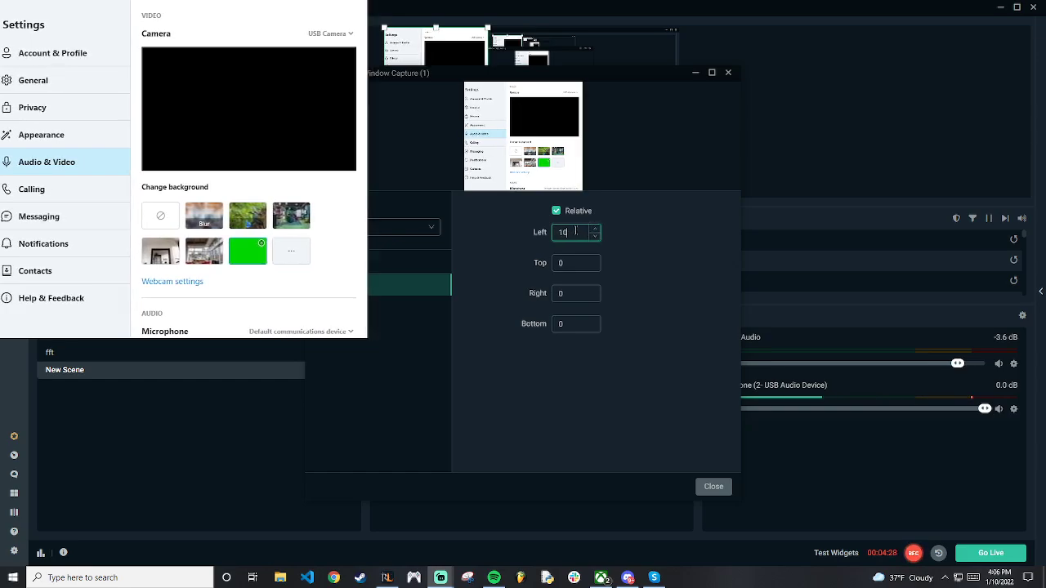
- Try Left crop values of 100 and 200 in the Crop/Pad filter and set it to 250
left_click_drag(570, 233, 504, 225)
type("50")
key("BackSpace")
key("BackSpace")
type("100")
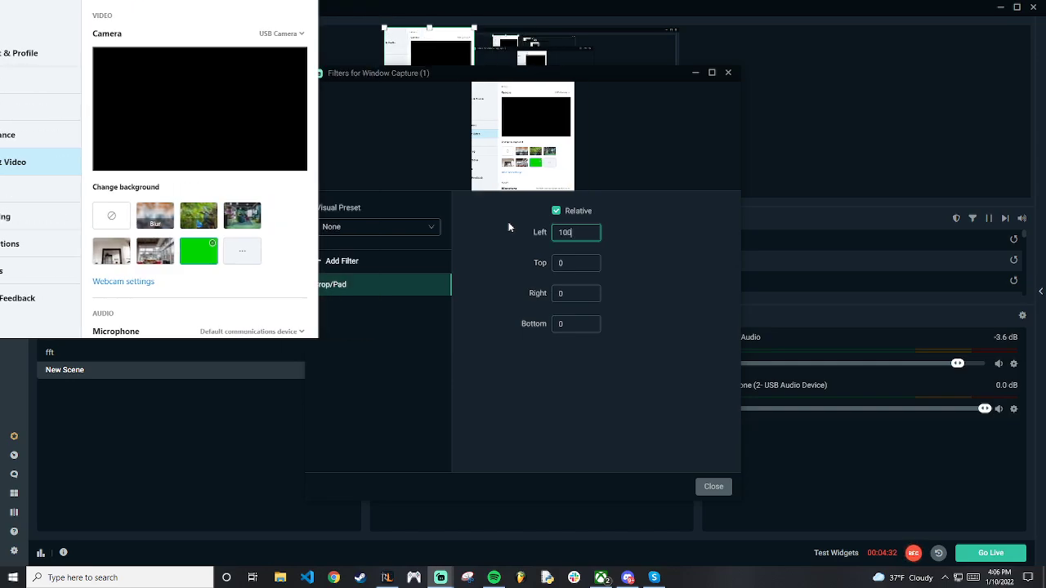
key("BackSpace")
key("BackSpace")
type("00")
key("BackSpace")
key("BackSpace")
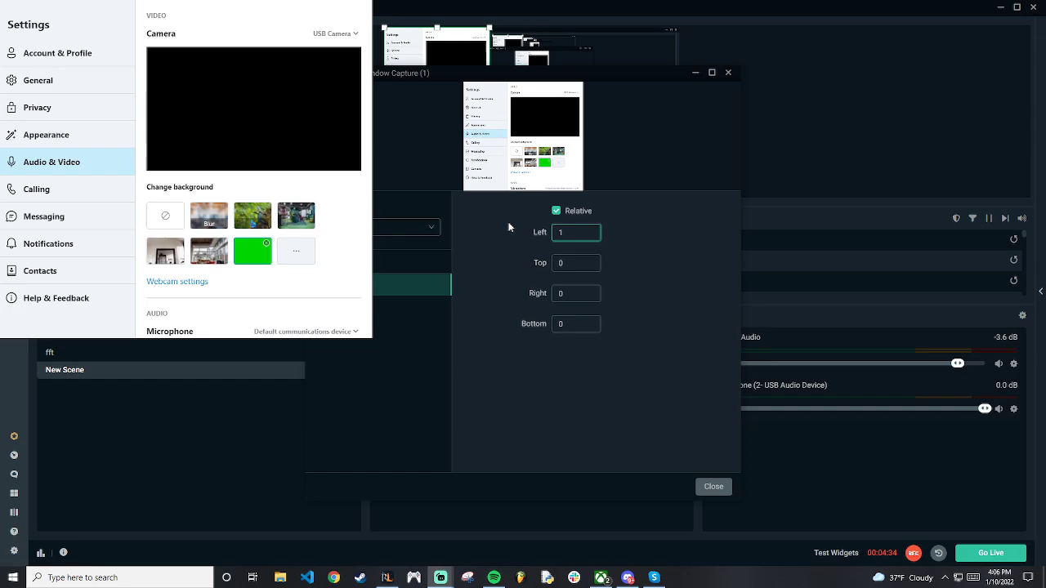
key("BackSpace")
type("200")
key("BackSpace")
key("BackSpace")
type("50")
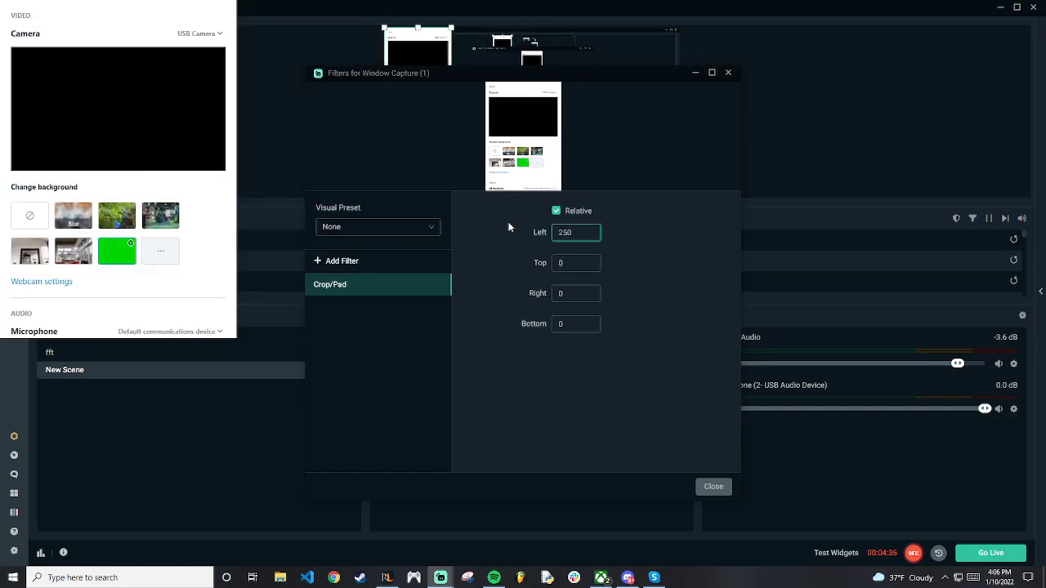
- Set the Crop/Pad filter's Left value to 270
key("BackSpace")
key("BackSpace")
key("BackSpace")
type("250")
key("BackSpace")
key("BackSpace")
type("7")
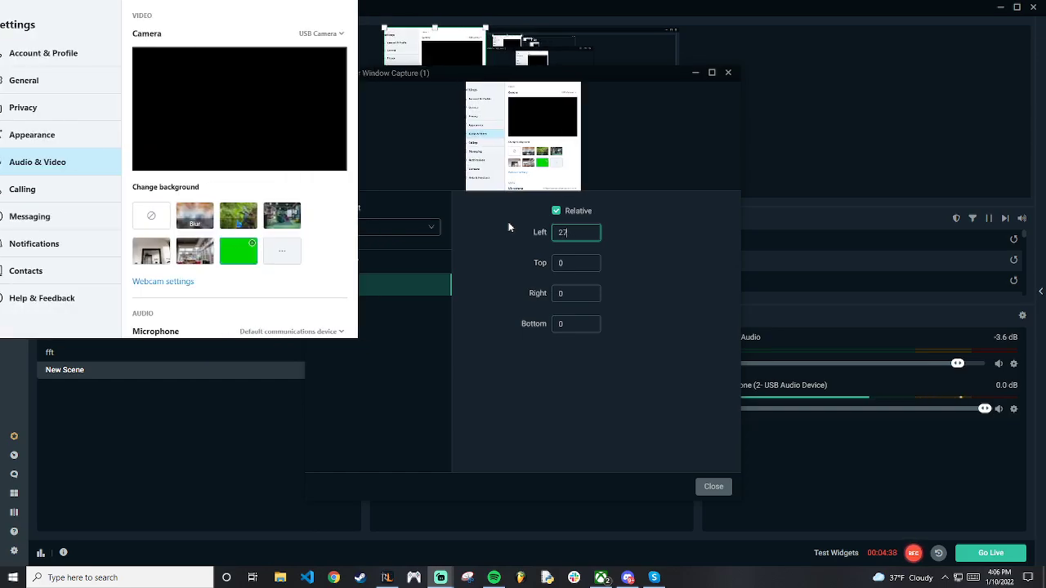
type("0")
key("BackSpace")
type("0")
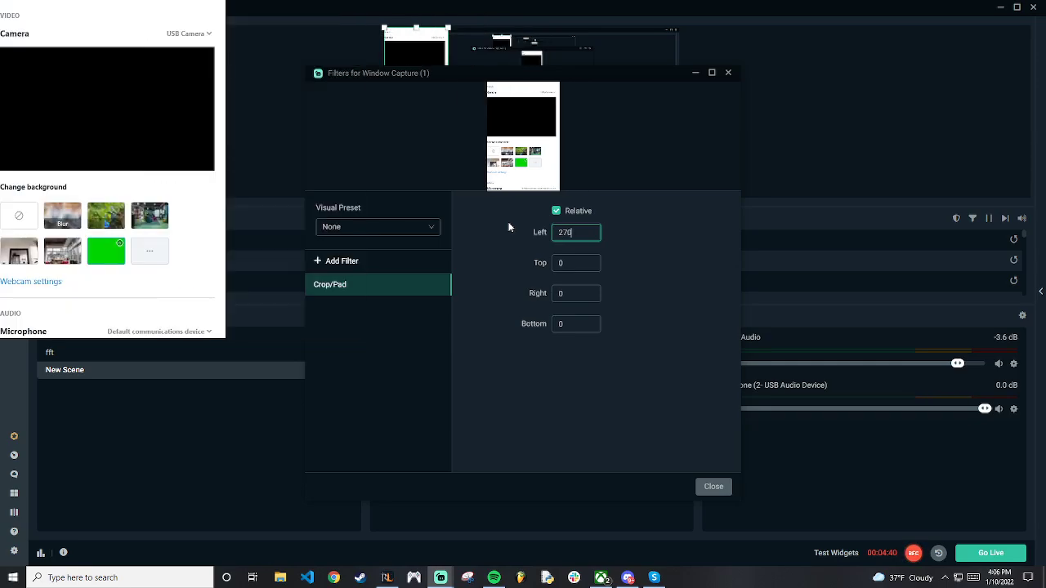
- Try a Left crop value of 265 and return it to 270
key("BackSpace")
key("BackSpace")
type("65")
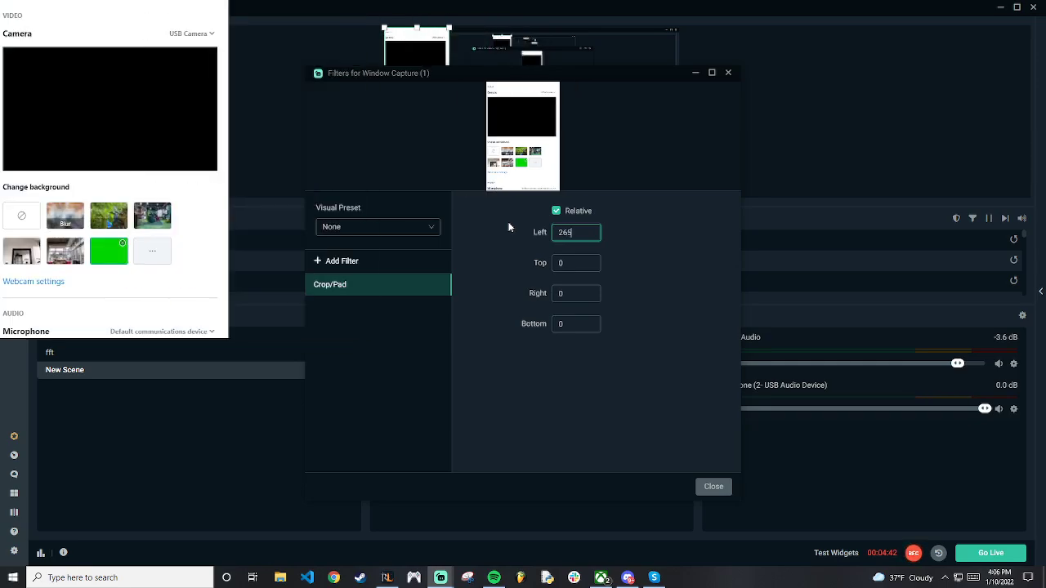
key("BackSpace")
key("BackSpace")
type("70")
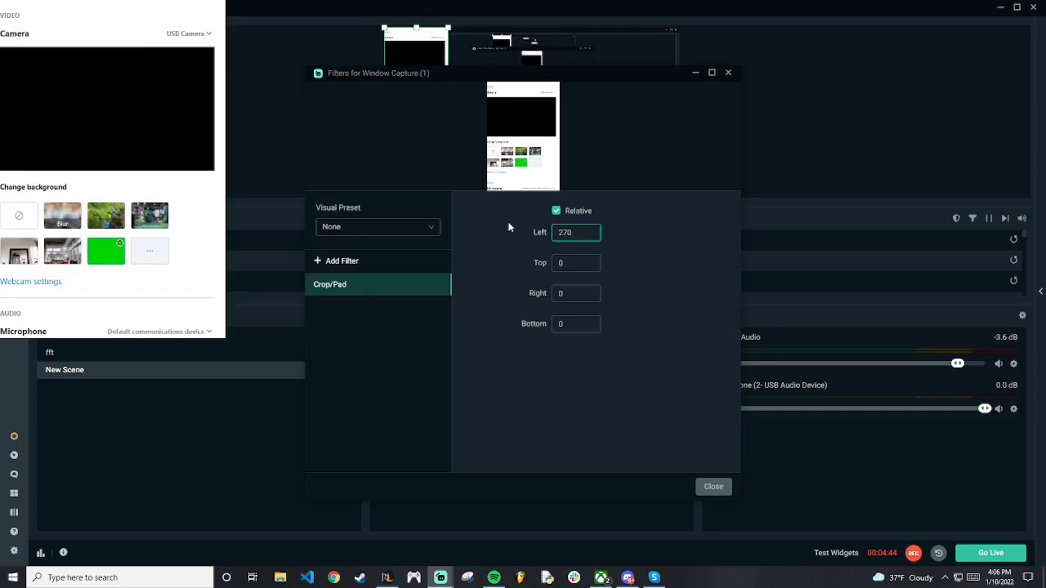
- Try Top crop values of 11 and 110 in the Crop/Pad filter and clear the entry
left_click(590, 268)
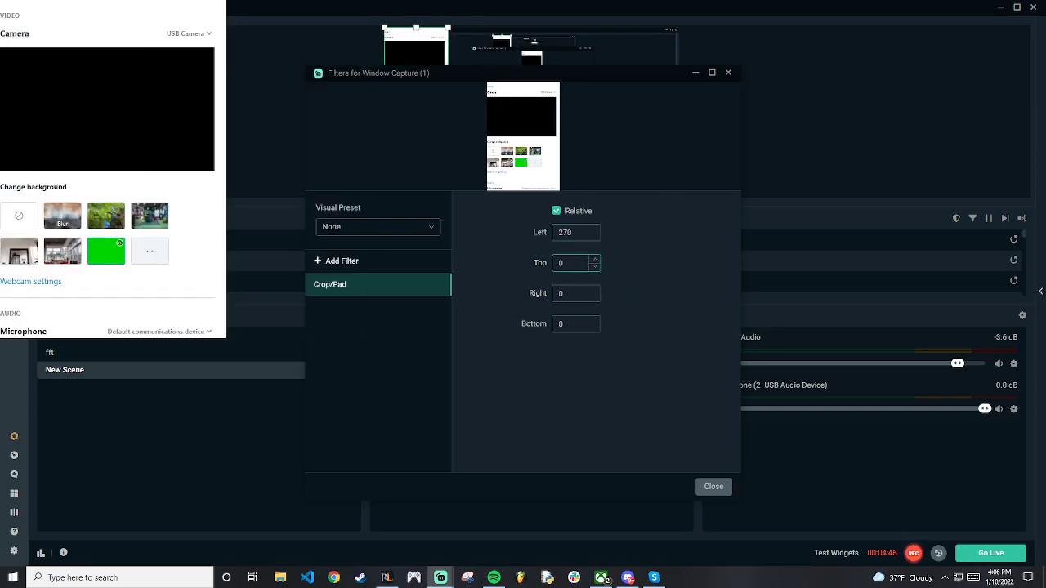
key("BackSpace")
type("110")
key("BackSpace")
key("BackSpace")
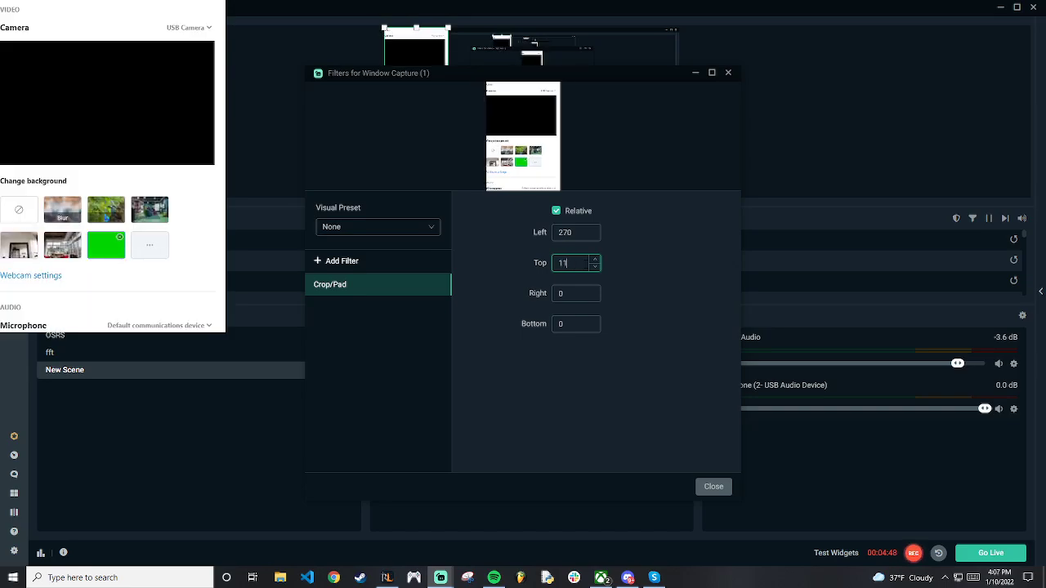
type("0")
key("BackSpace")
key("BackSpace")
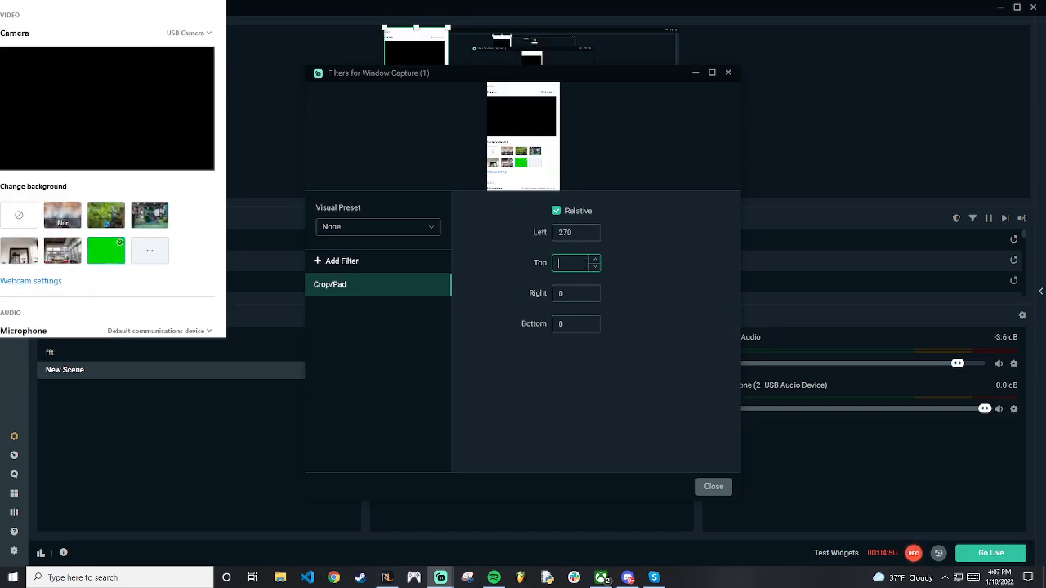
- Try Top crop values of 90, 80 and 85 and set it to 88
type("90")
key("BackSpace")
type("80")
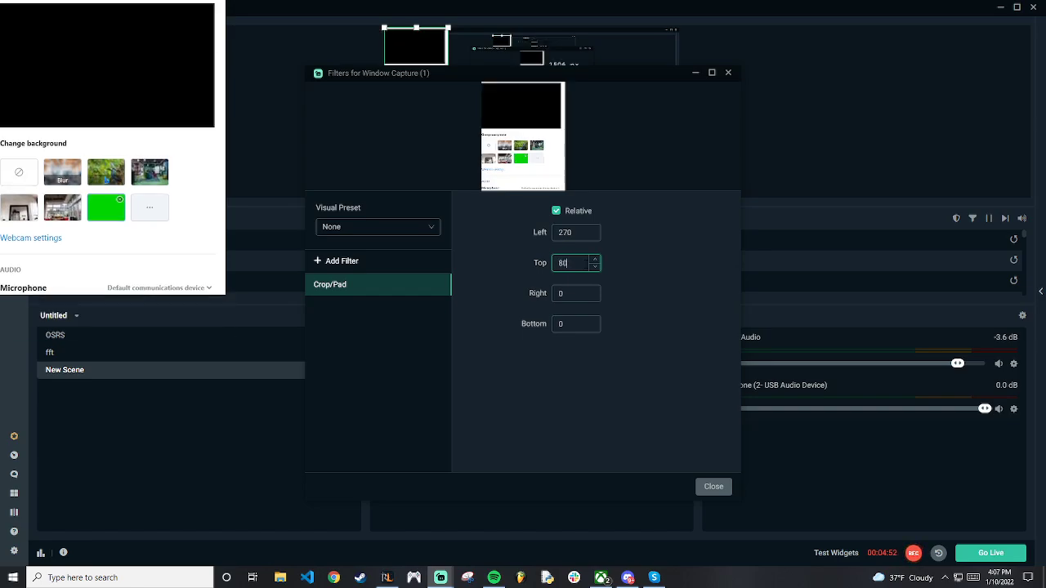
key("BackSpace")
type("5")
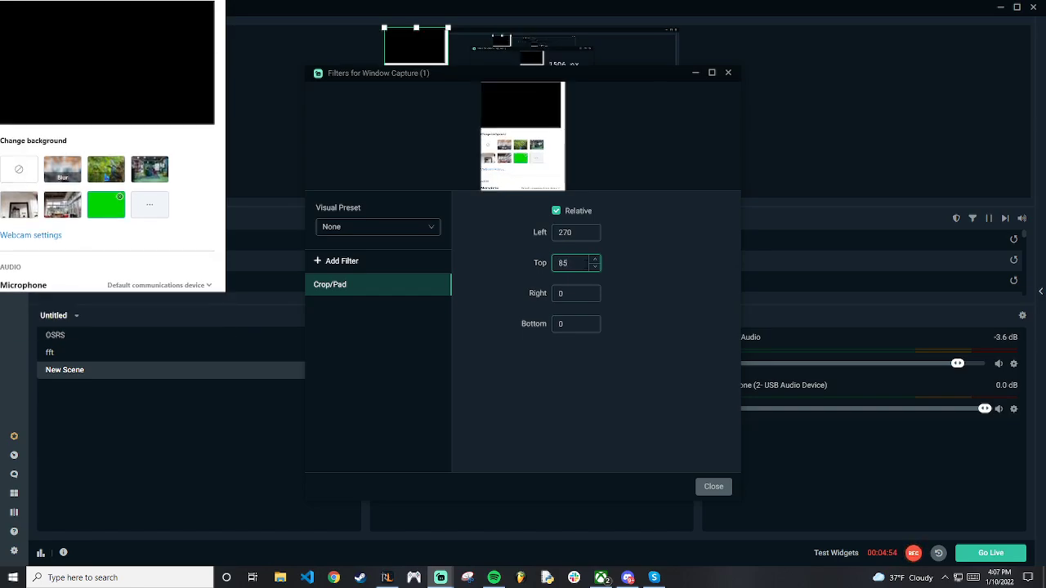
key("BackSpace")
type("8")
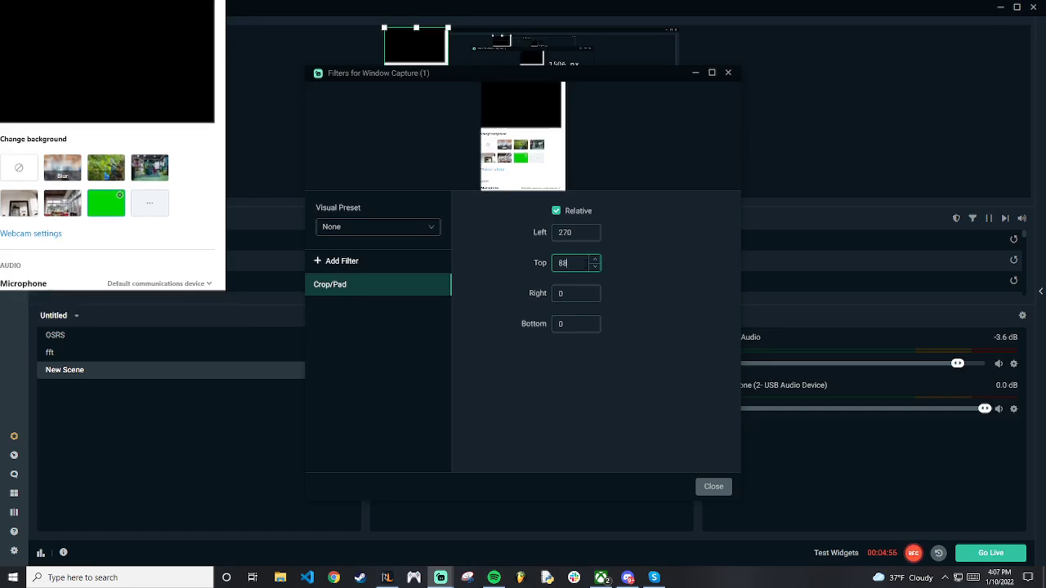
- Try Right crop values of 15, 25 and 19 in the Crop/Pad filter and set it to 20
type("15")
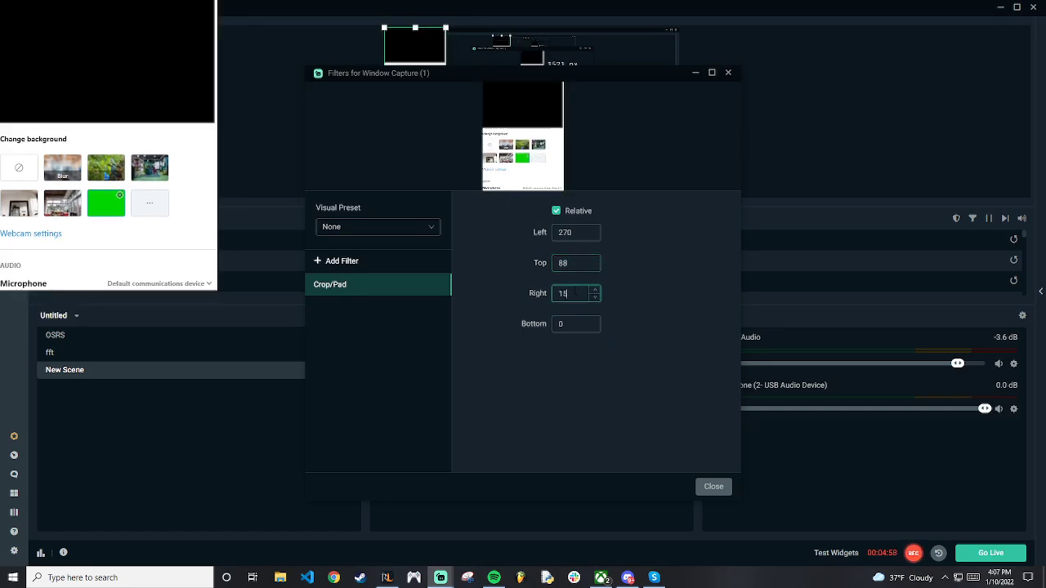
key("BackSpace")
key("BackSpace")
type("25")
key("BackSpace")
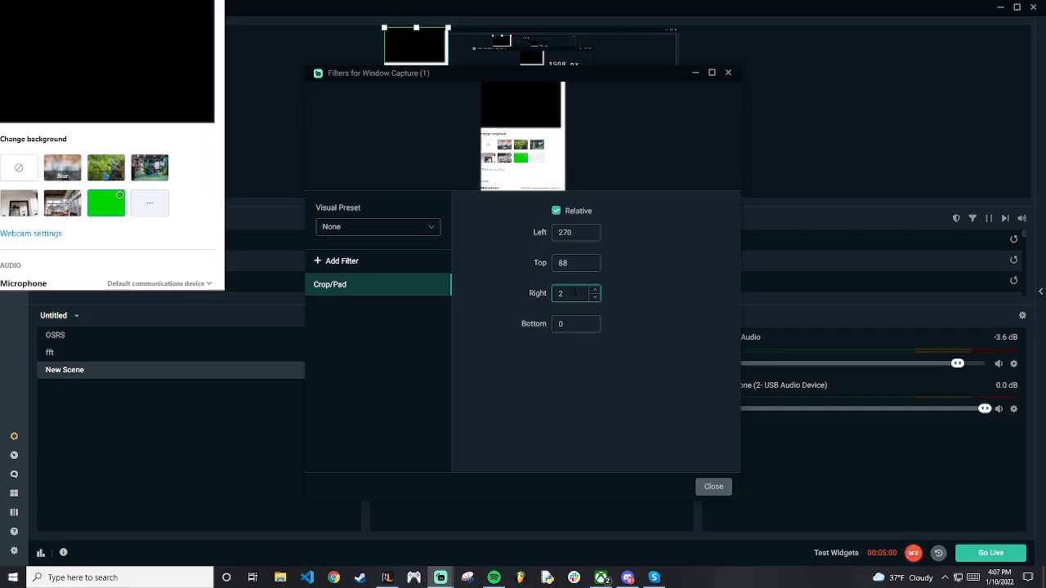
type("0")
key("BackSpace")
type("20")
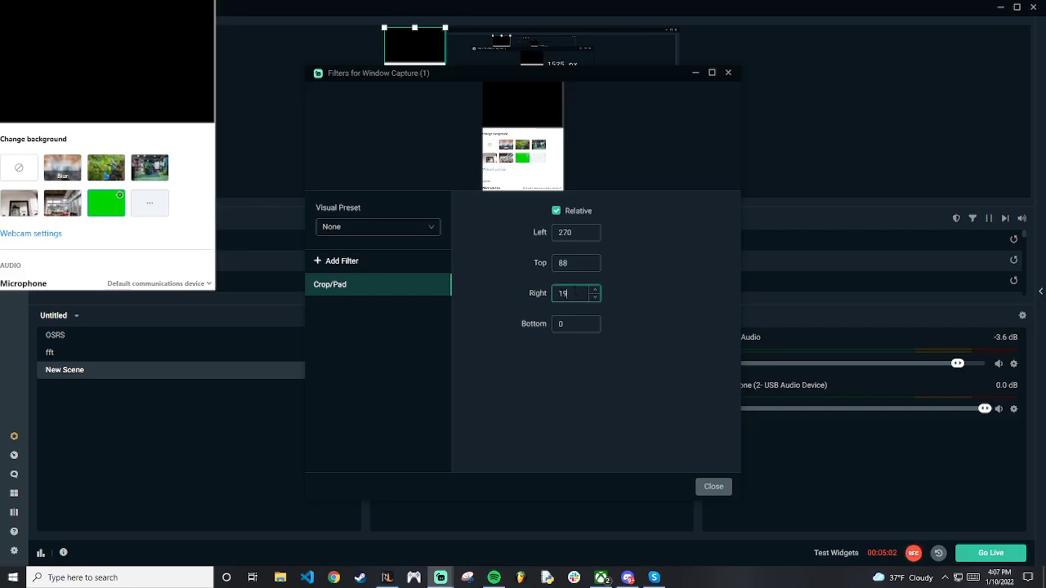
key("BackSpace")
key("BackSpace")
type("20")
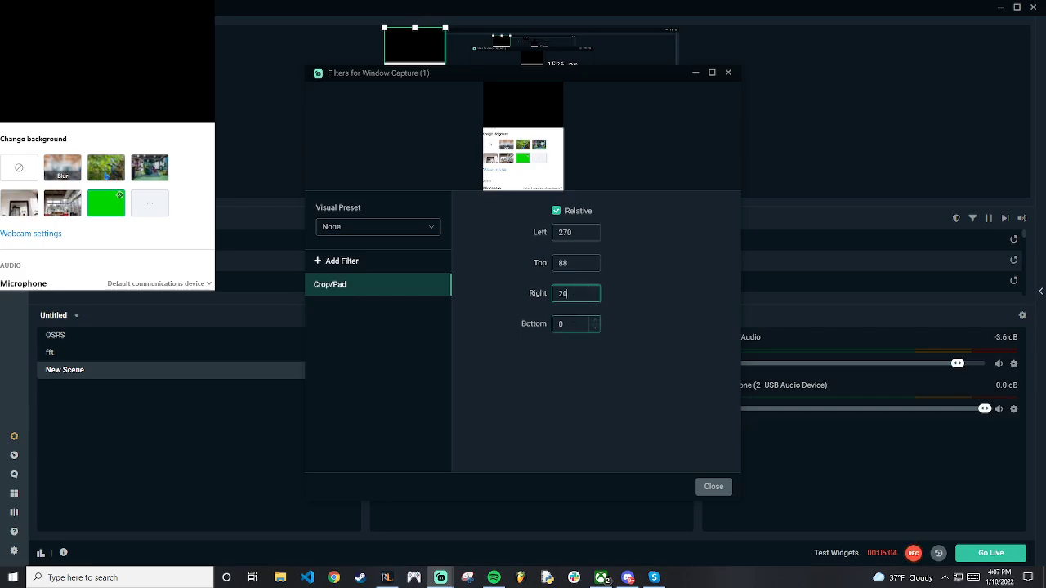
- Try a Bottom crop value of 300, set it to 310 and close the filter settings
type("300")
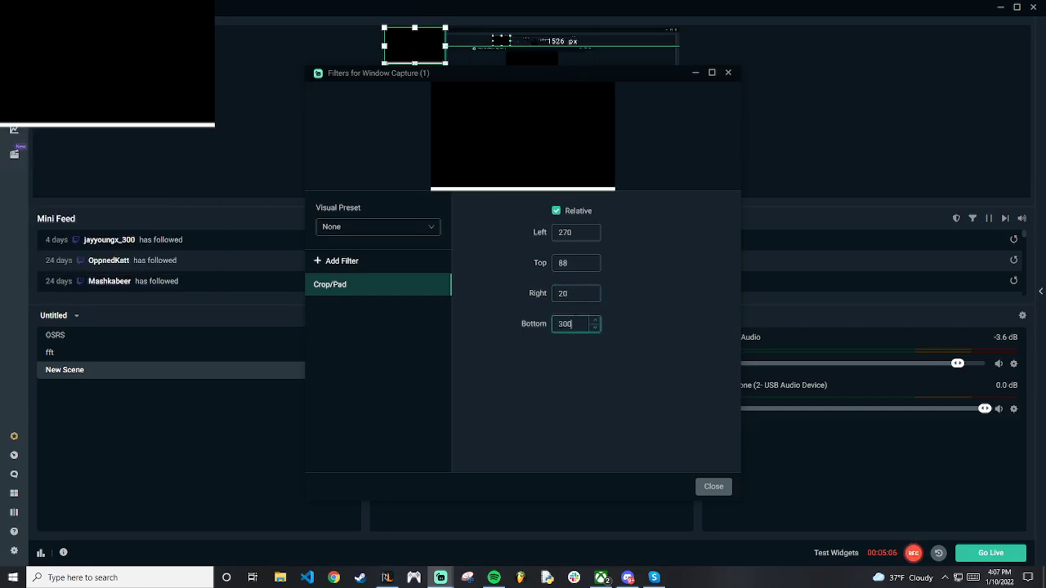
key("BackSpace")
key("BackSpace")
type("10")
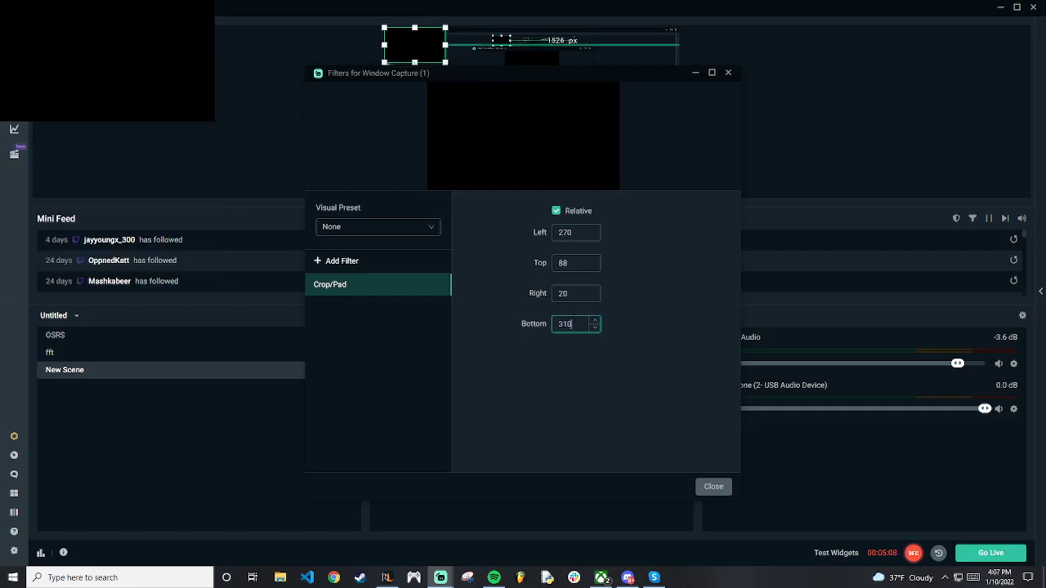
key("BackSpace")
key("BackSpace")
type("10")
key("BackSpace")
key("BackSpace")
type("10")
left_click(713, 485)
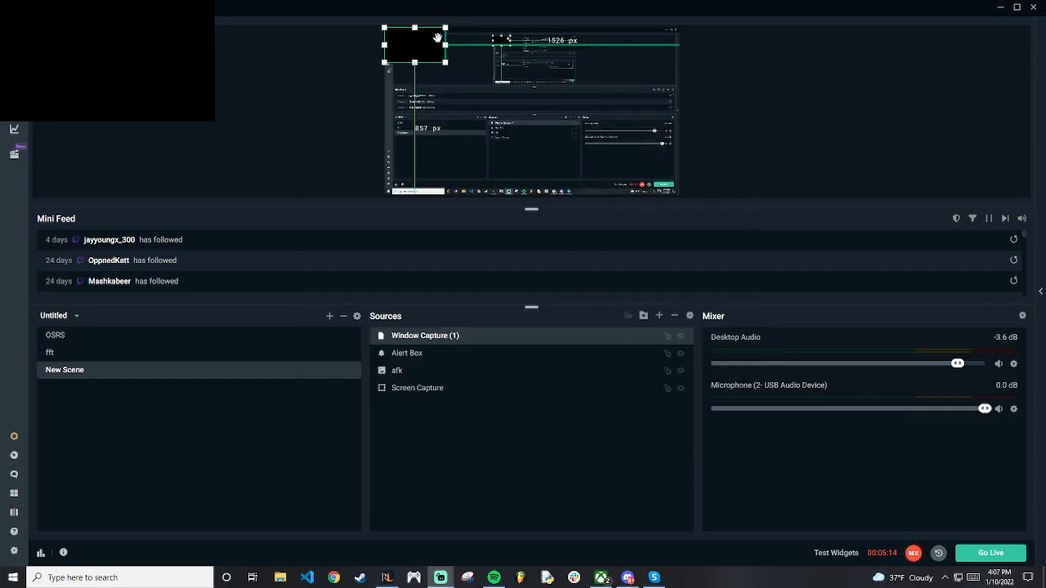
- Place the window capture slightly enlarged at the canvas's right edge, above mid-height, and rename the source Webcam
left_click_drag(438, 38, 609, 110)
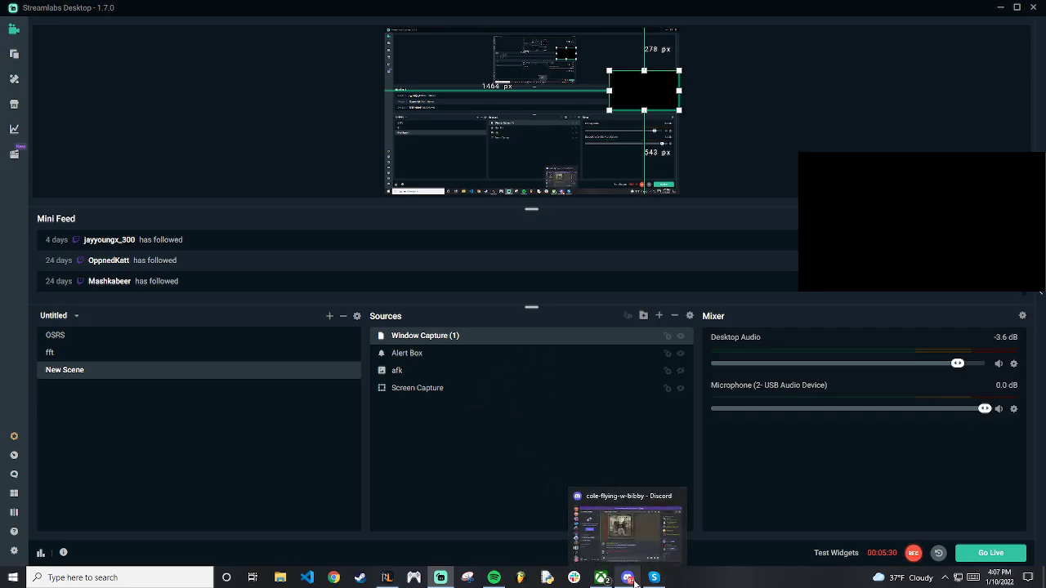
mouse_move(653, 581)
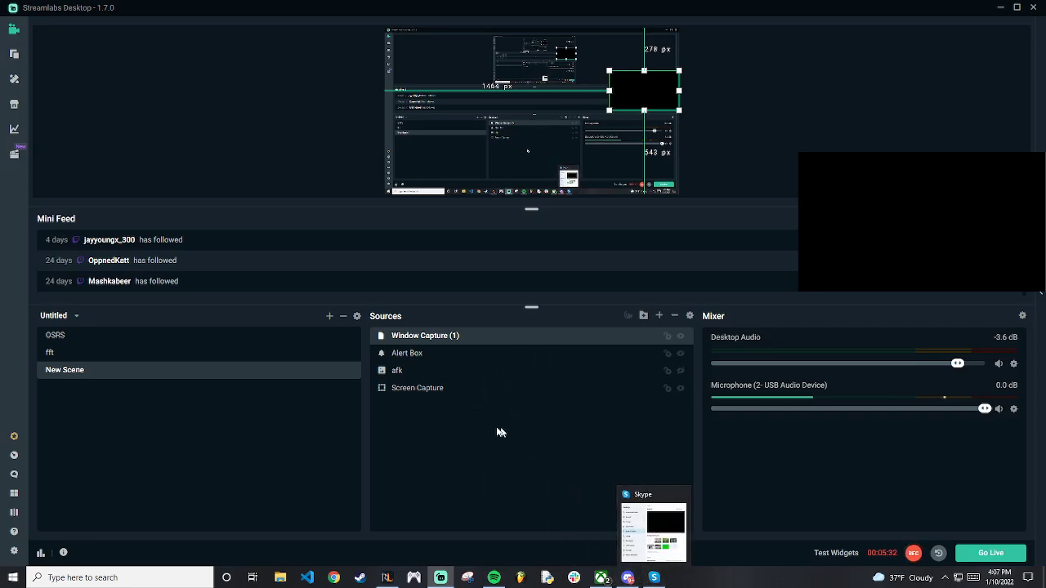
right_click(455, 336)
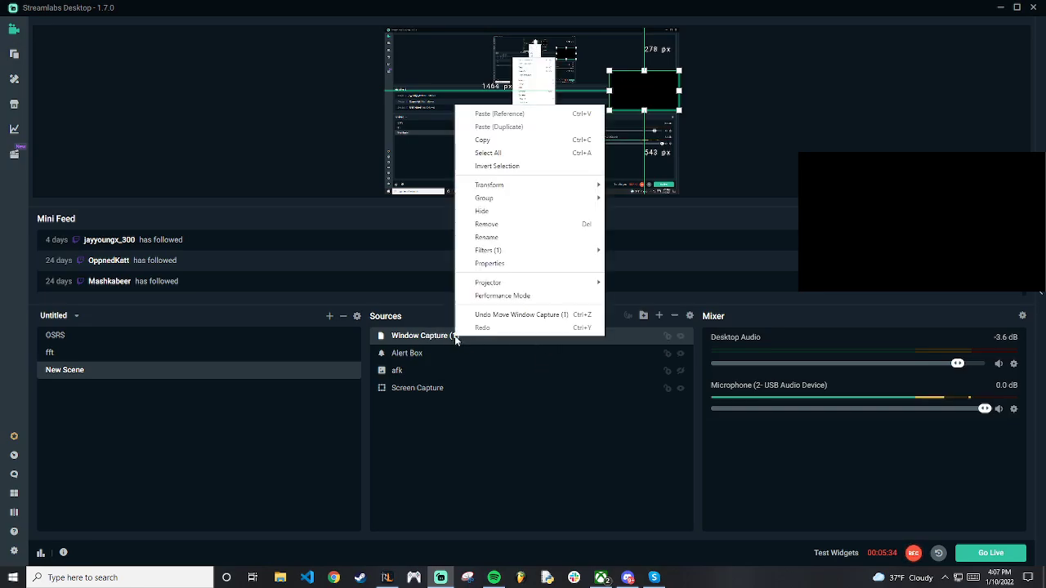
left_click(501, 237)
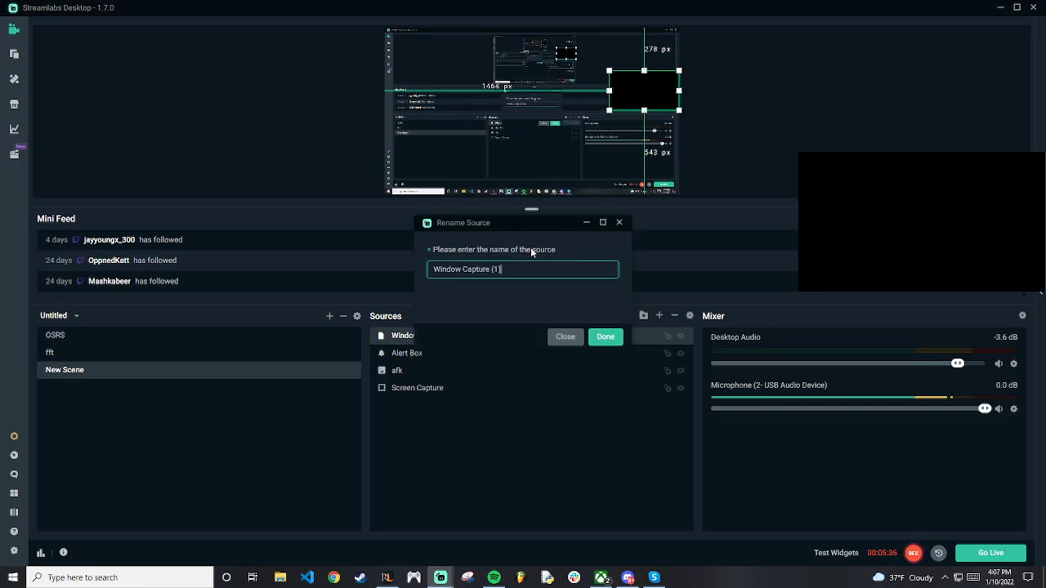
left_click_drag(505, 269, 308, 285)
type("Webcam")
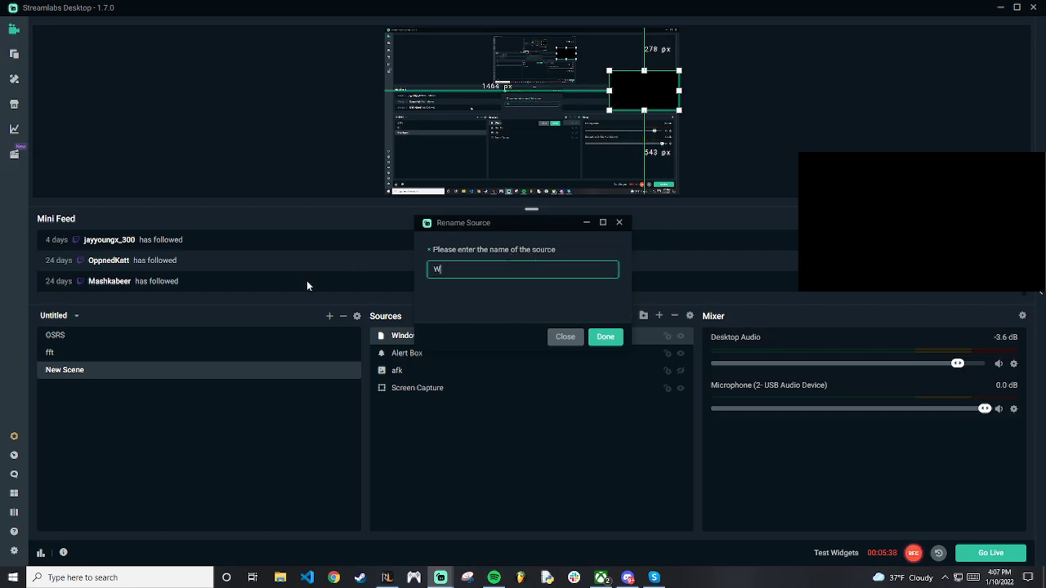
key("Return")
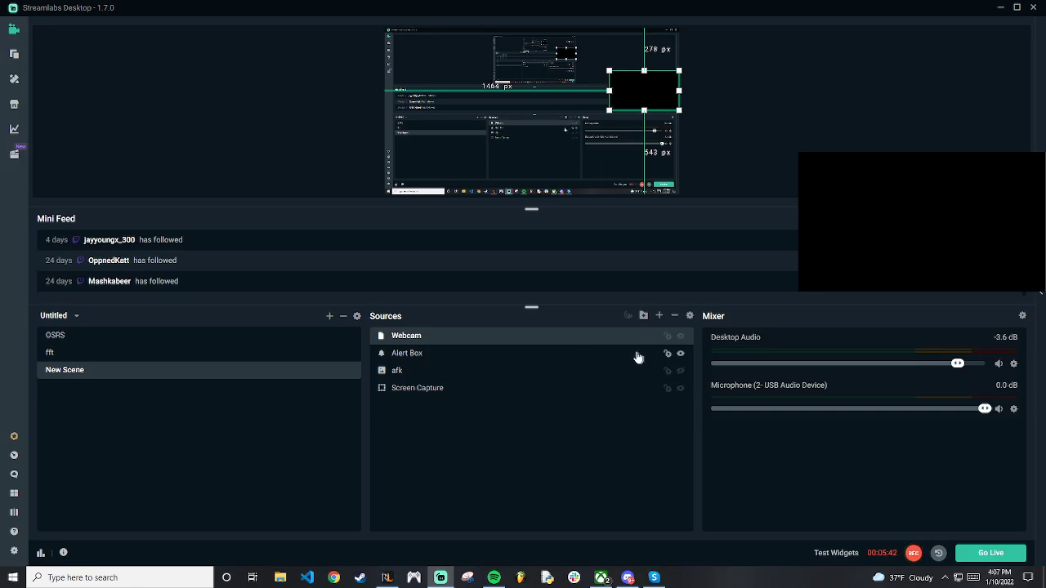
- Add a Follower Goal widget to the scene as a new source instead of reusing the existing one
left_click(660, 316)
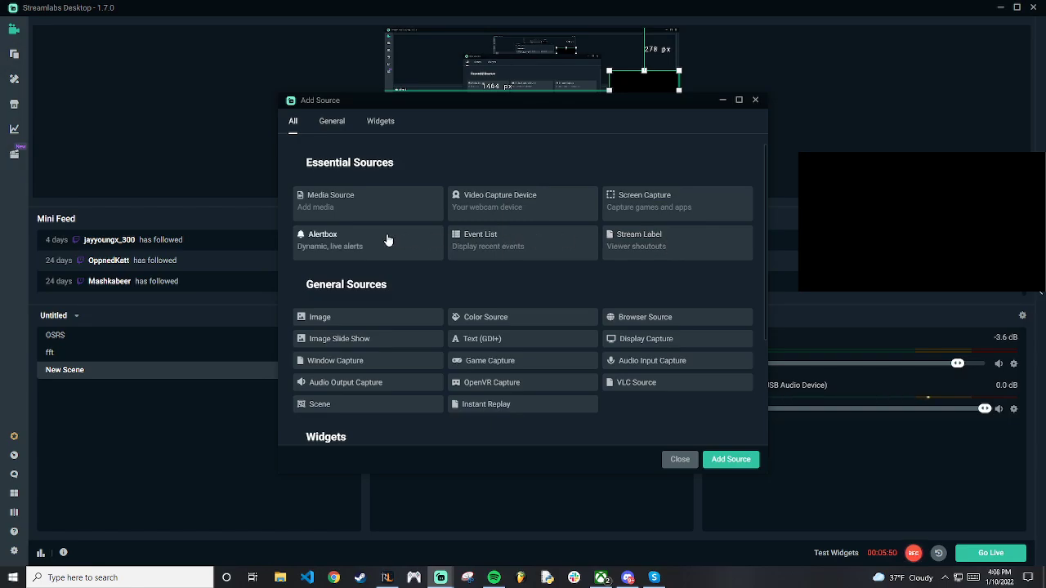
scroll(403, 280, "down", 2)
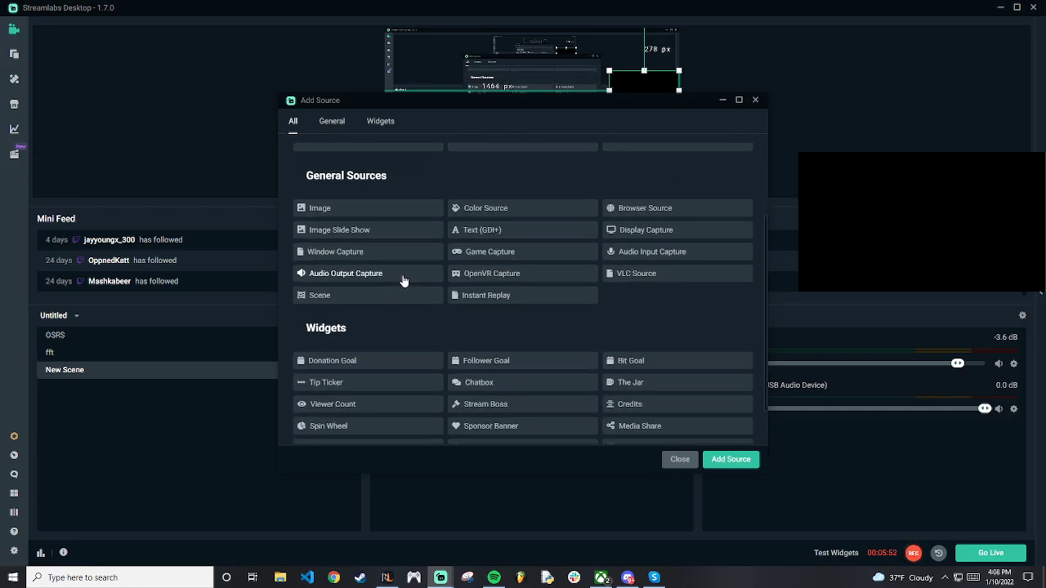
scroll(403, 281, "down", 1)
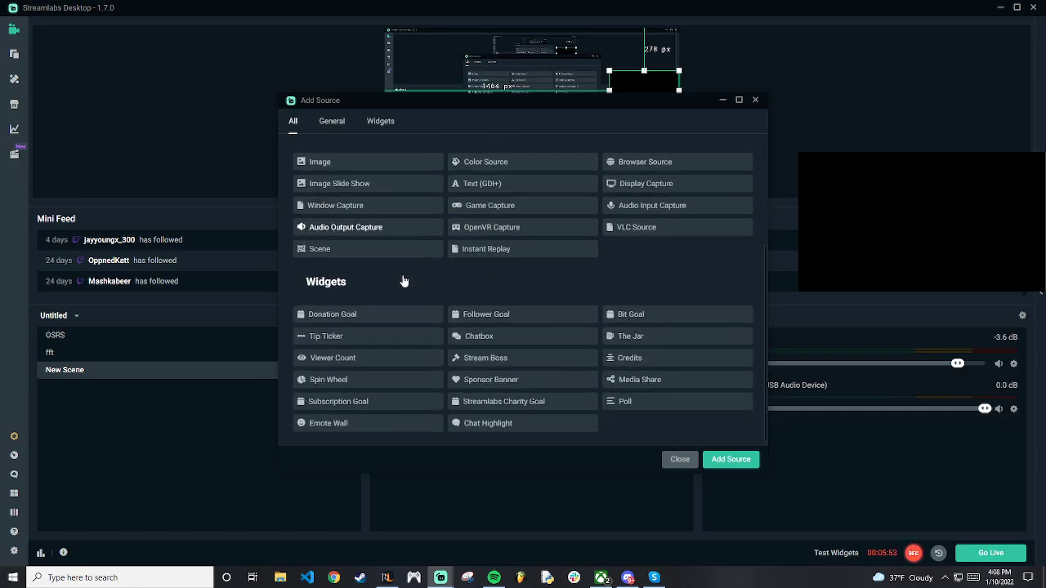
left_click(529, 317)
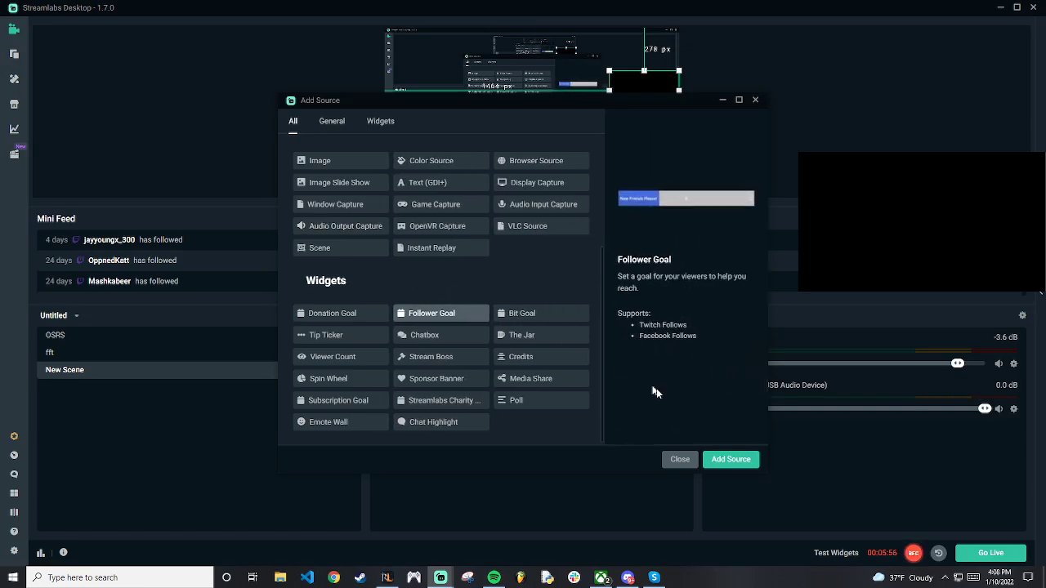
left_click(731, 459)
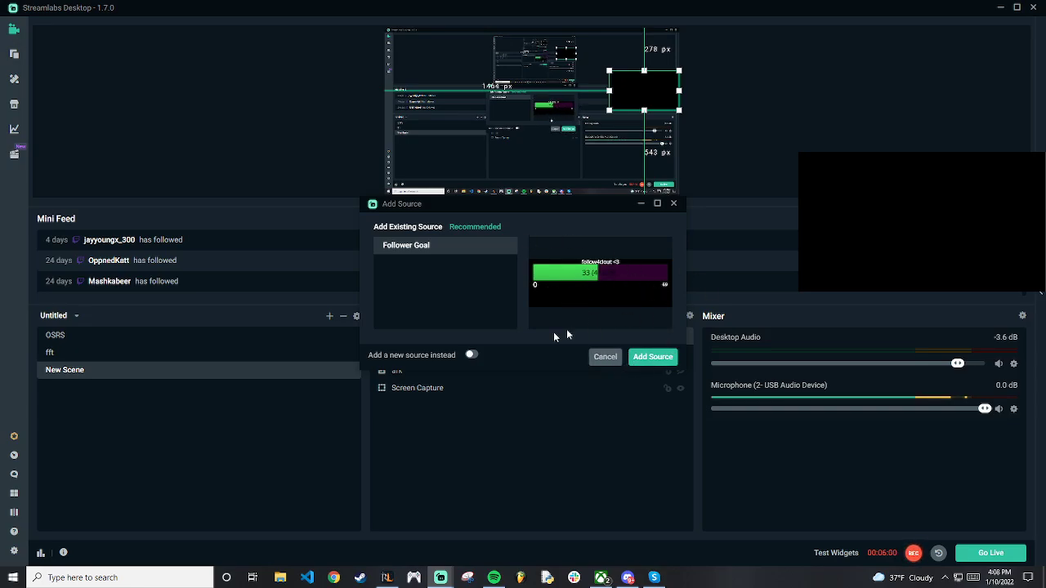
left_click(471, 354)
left_click(645, 360)
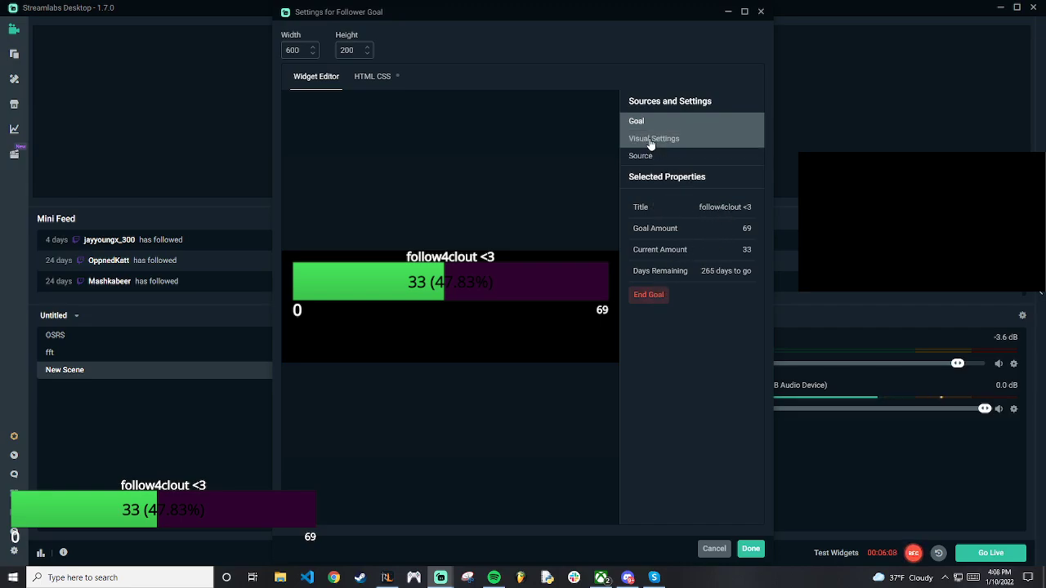
- Review the Follower Goal widget's goal details, visual settings and source options, including the custom CSS
left_click(677, 141)
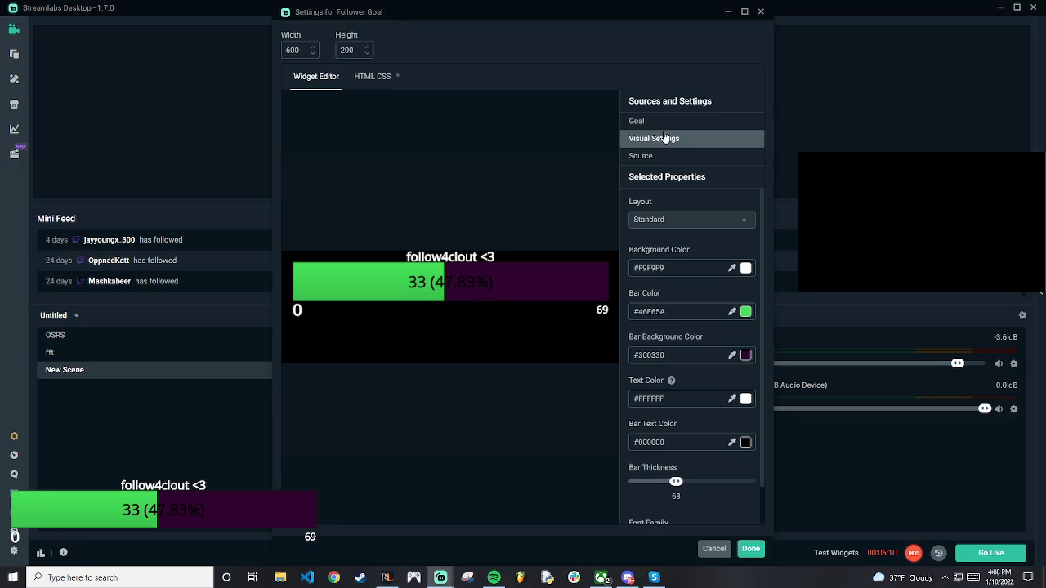
left_click(659, 121)
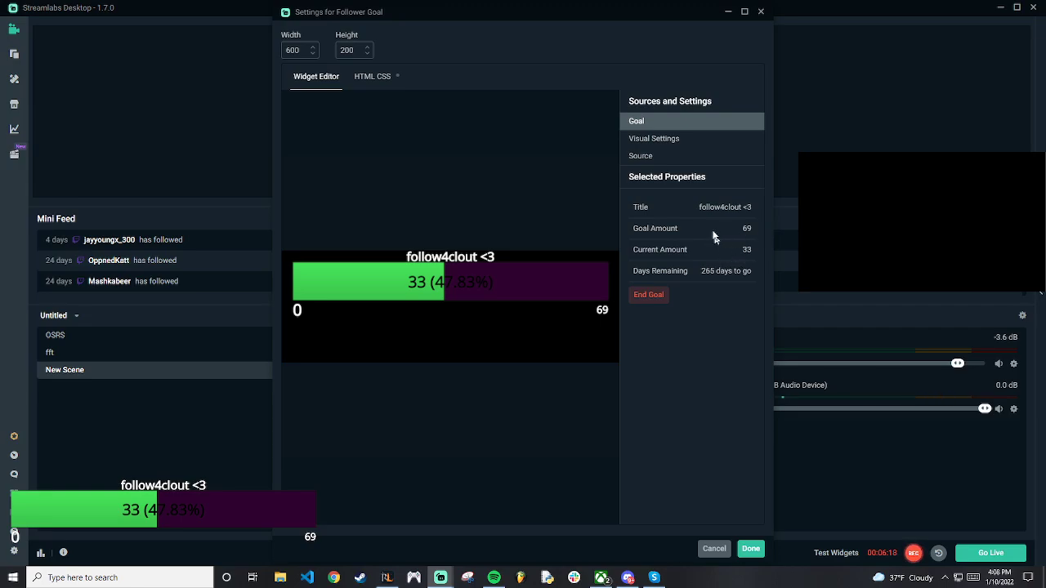
left_click(676, 143)
left_click(676, 156)
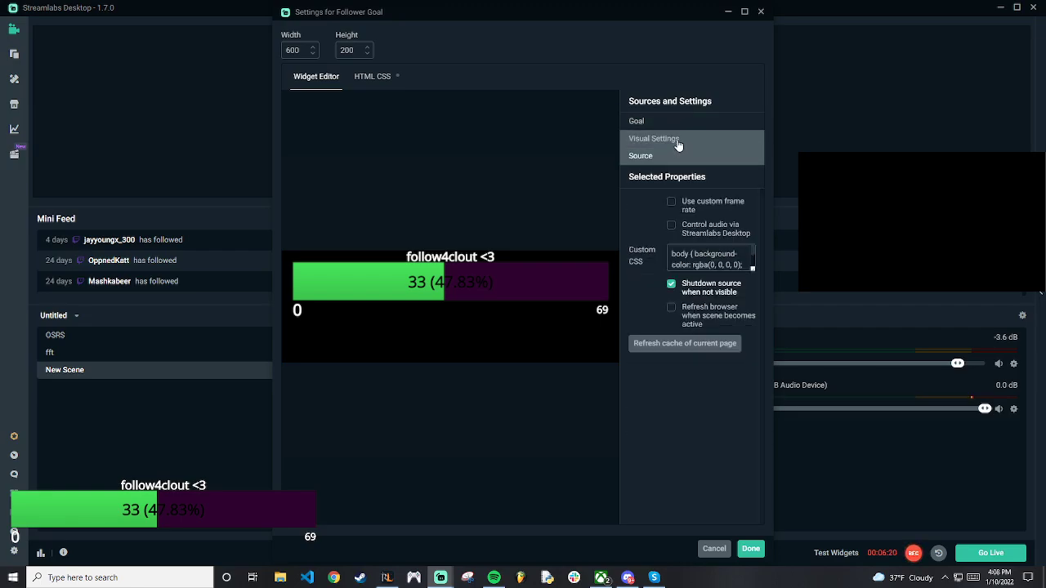
left_click(677, 140)
scroll(718, 317, "down", 2)
scroll(717, 317, "up", 1)
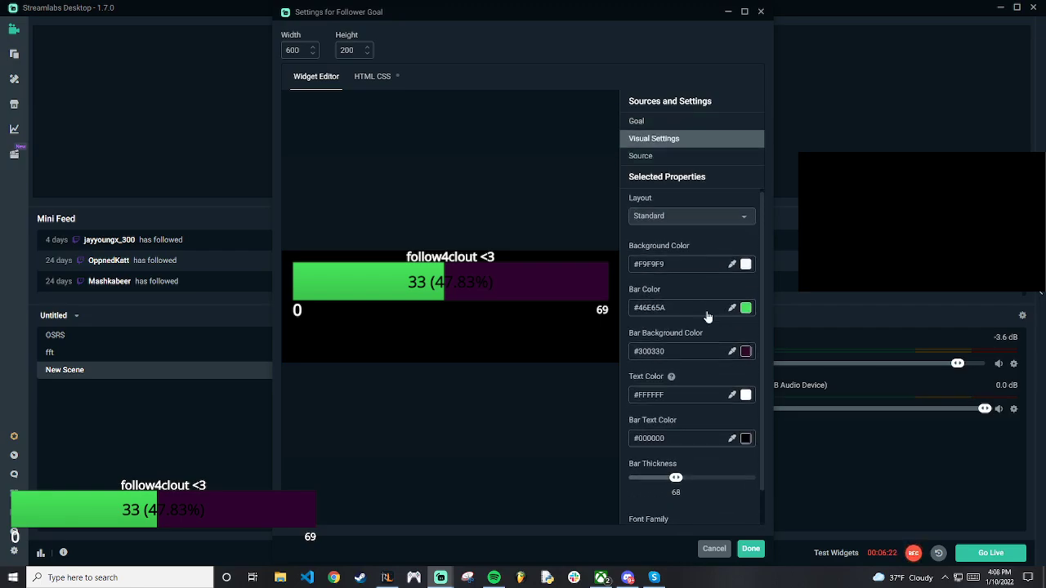
scroll(671, 300, "down", 1)
left_click(691, 156)
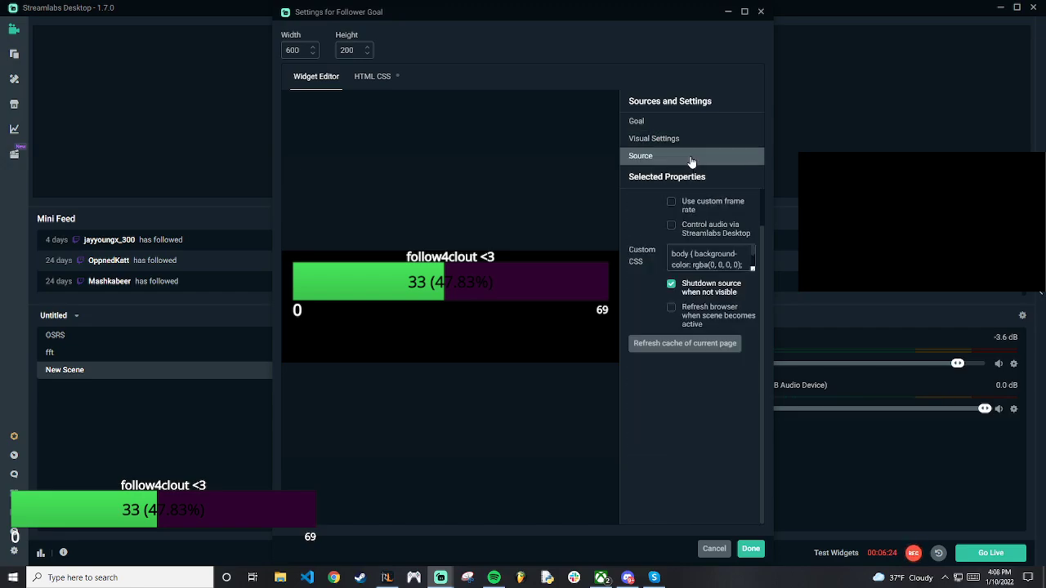
scroll(707, 255, "down", 3)
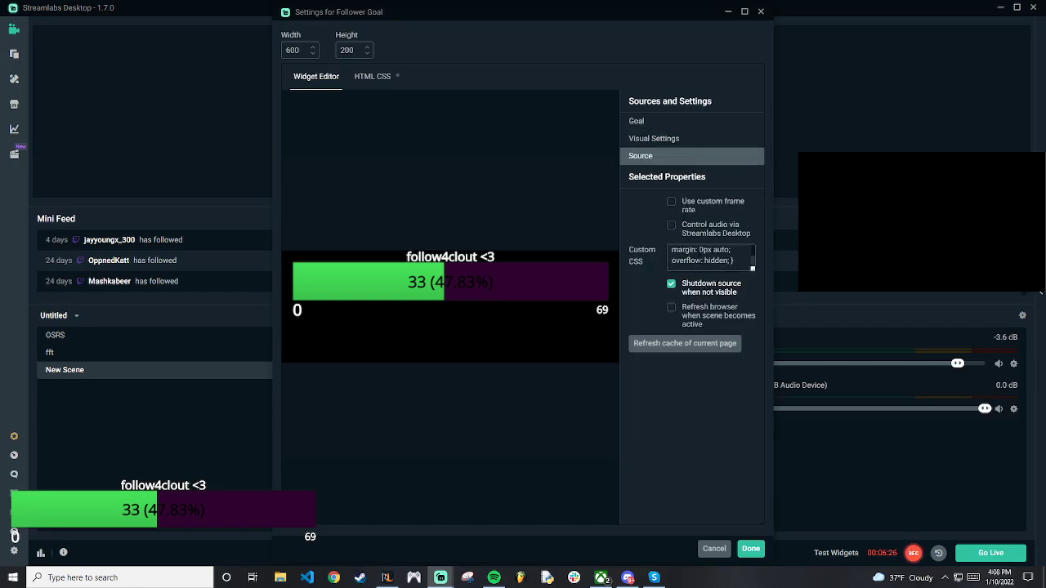
- Accept the Follower Goal settings, then place the widget directly below the webcam and shrink it to the webcam's width
scroll(707, 255, "up", 3)
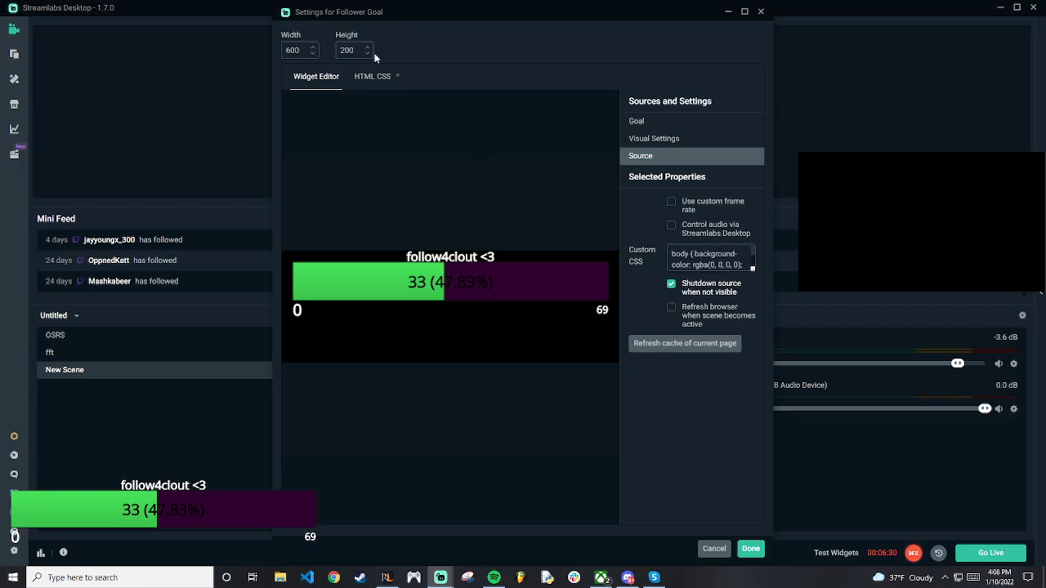
left_click(751, 550)
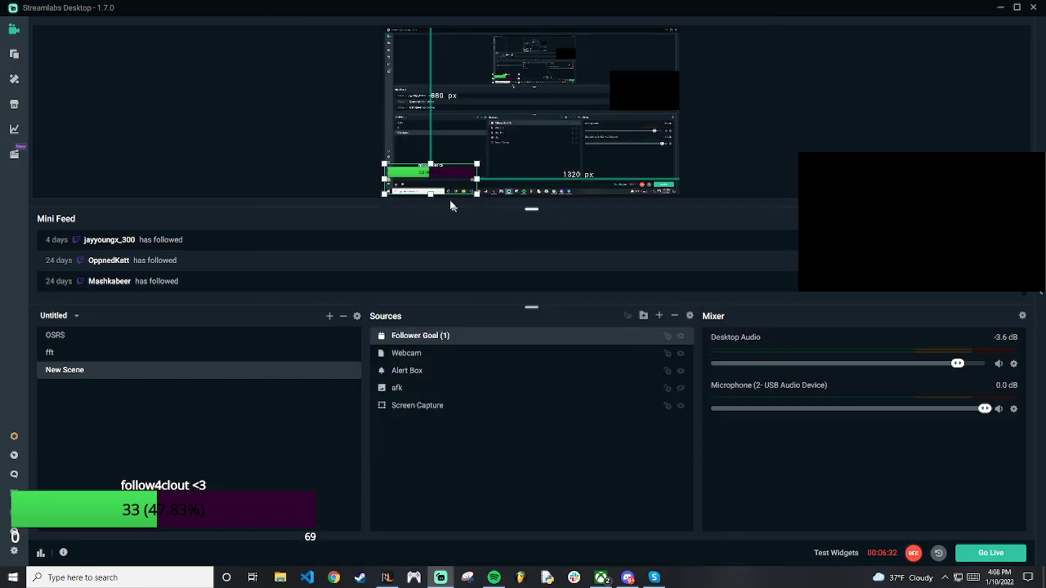
left_click_drag(434, 178, 639, 121)
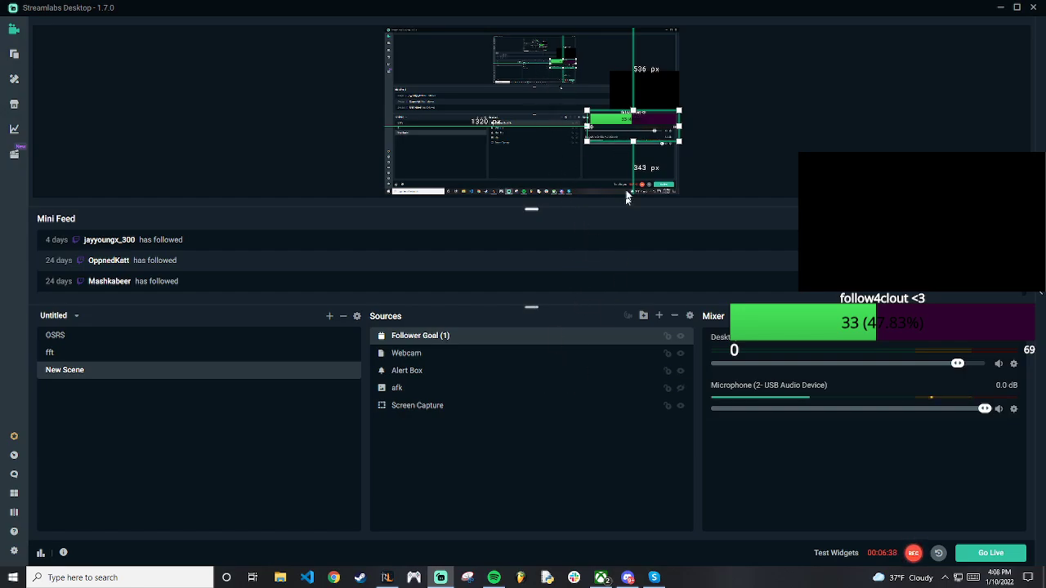
left_click_drag(587, 140, 609, 133)
left_click(602, 163)
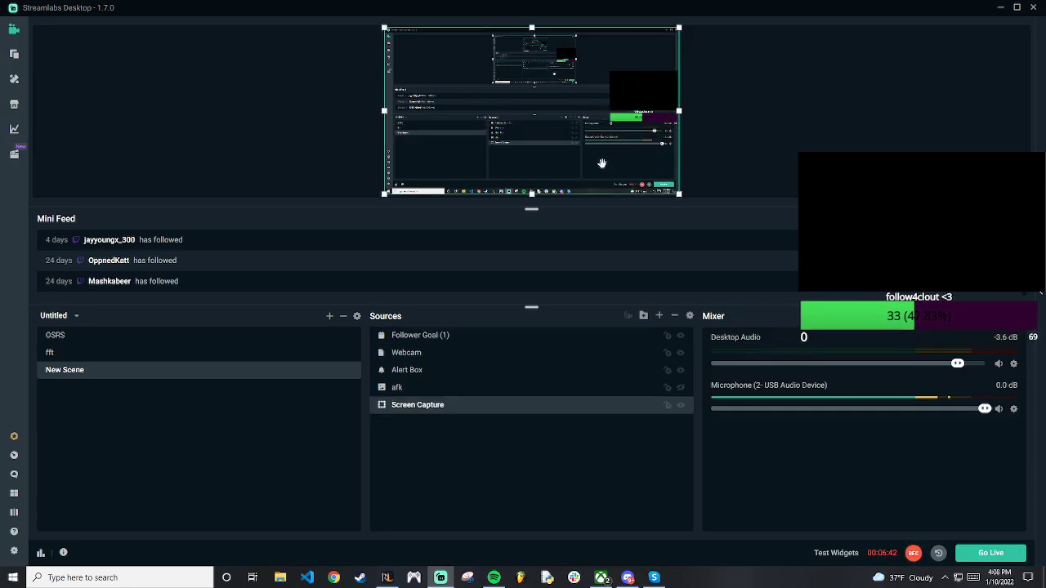
- Start adding a Game Capture source and look through the existing game captures available for reuse
left_click(659, 316)
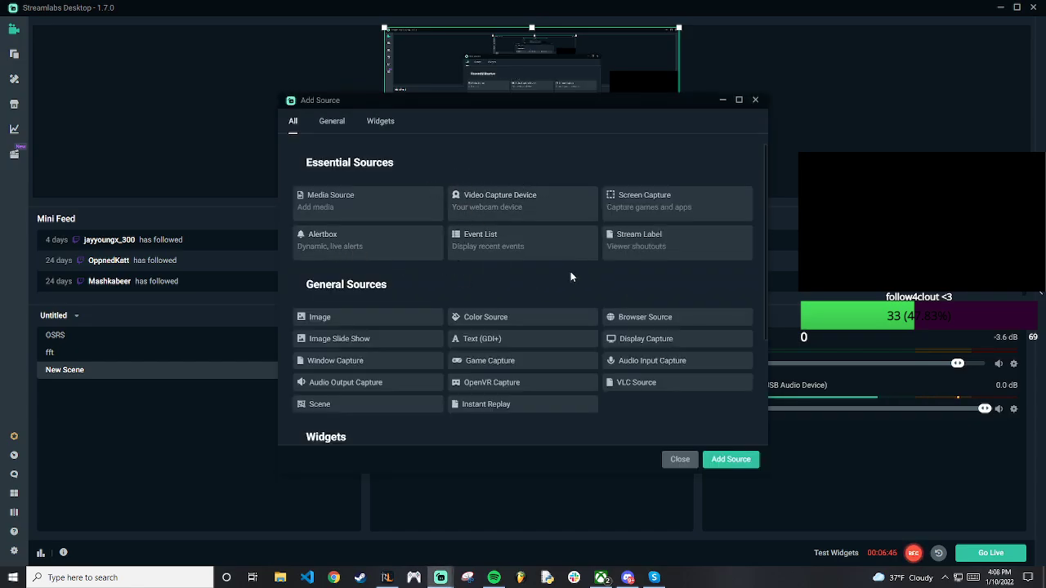
scroll(570, 272, "down", 1)
scroll(451, 300, "down", 1)
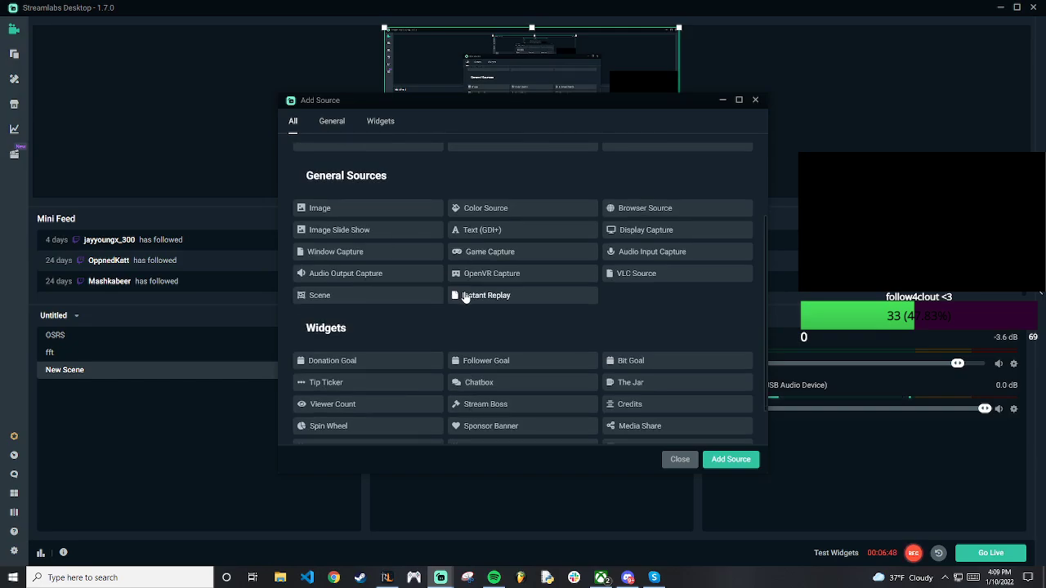
scroll(464, 297, "up", 1)
left_click(507, 308)
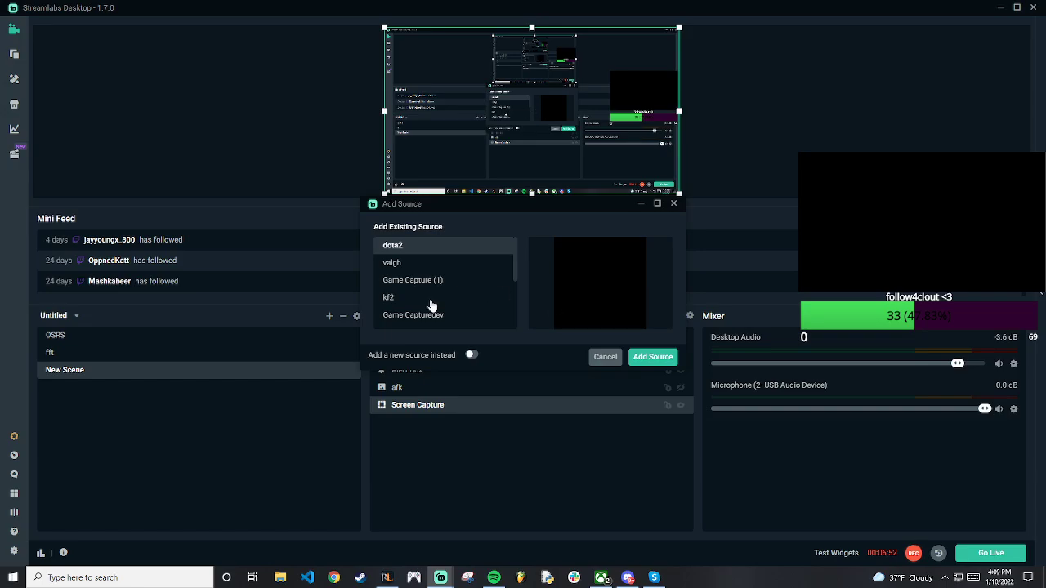
scroll(431, 305, "down", 5)
scroll(424, 323, "up", 6)
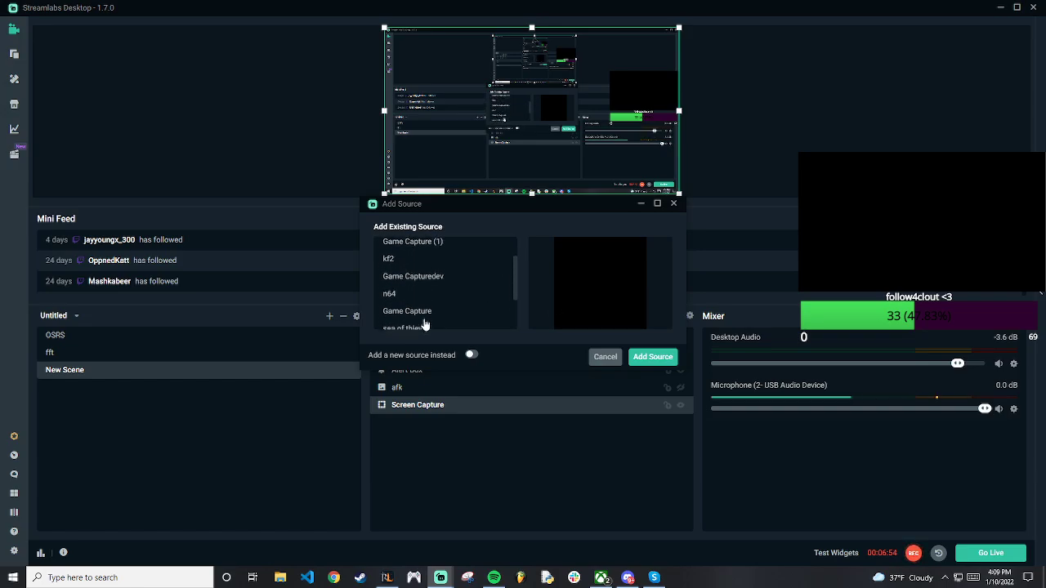
scroll(414, 274, "down", 3)
scroll(415, 276, "up", 3)
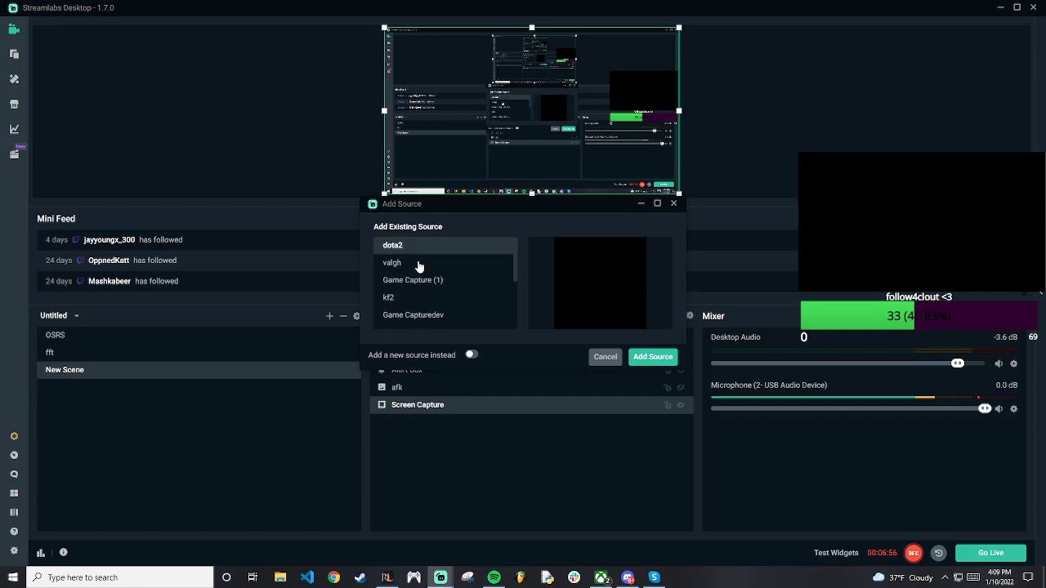
left_click(418, 266)
left_click(420, 251)
scroll(424, 270, "down", 2)
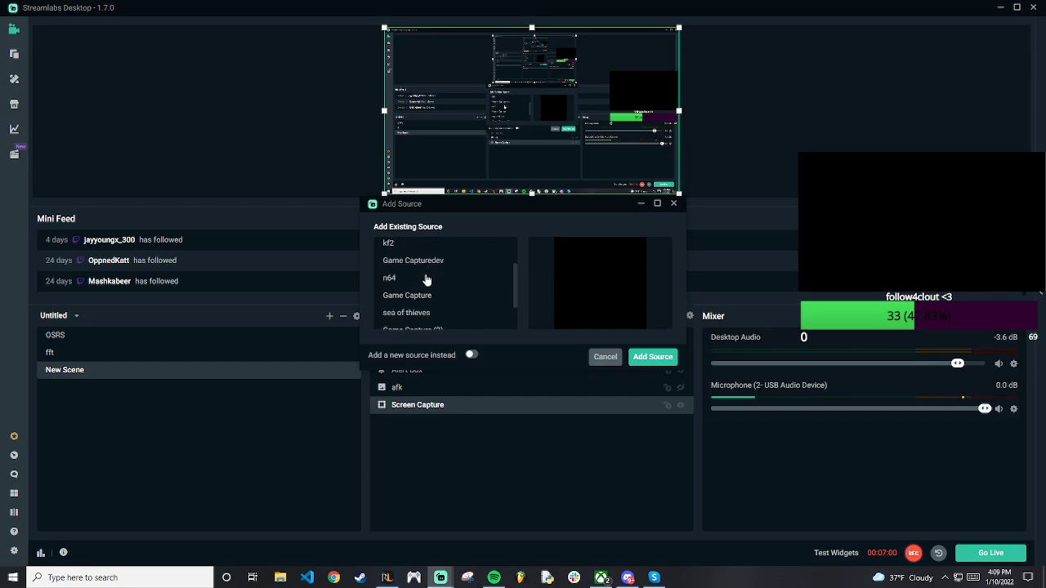
scroll(427, 277, "down", 2)
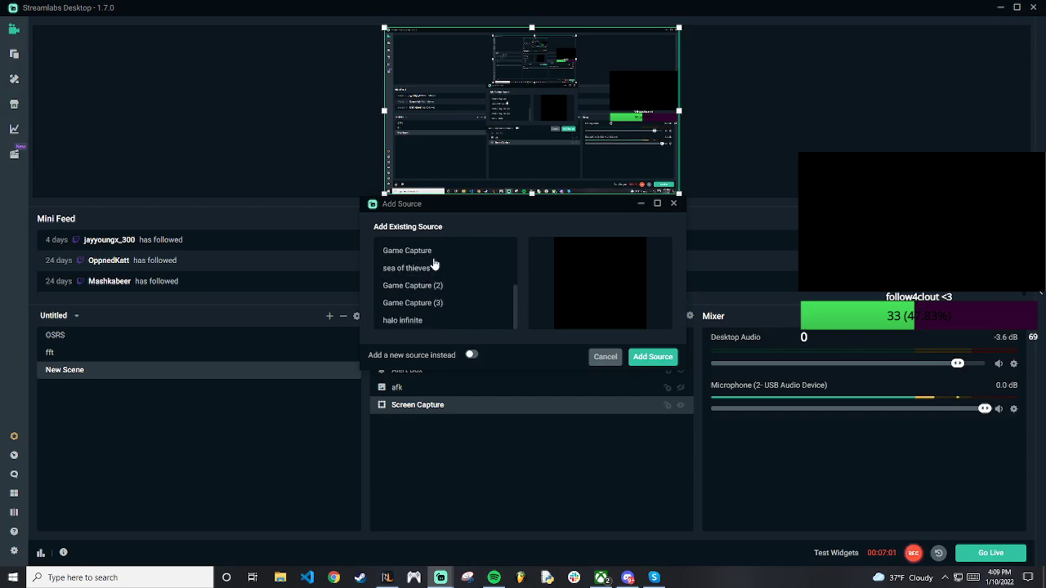
- Add the game capture as a new source instead of reusing an existing one, and choose its capture mode
left_click(472, 355)
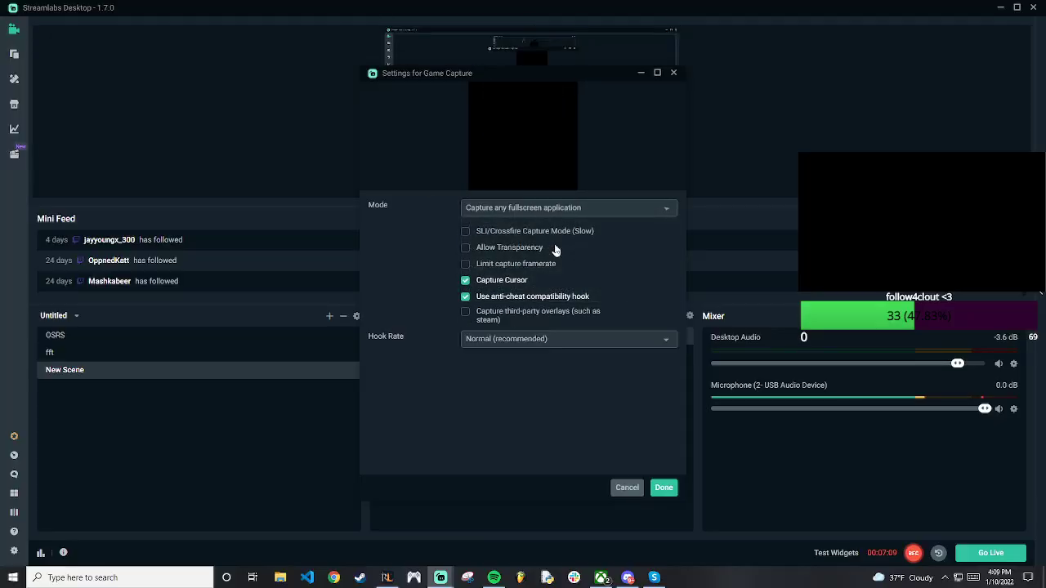
left_click(553, 207)
left_click(556, 270)
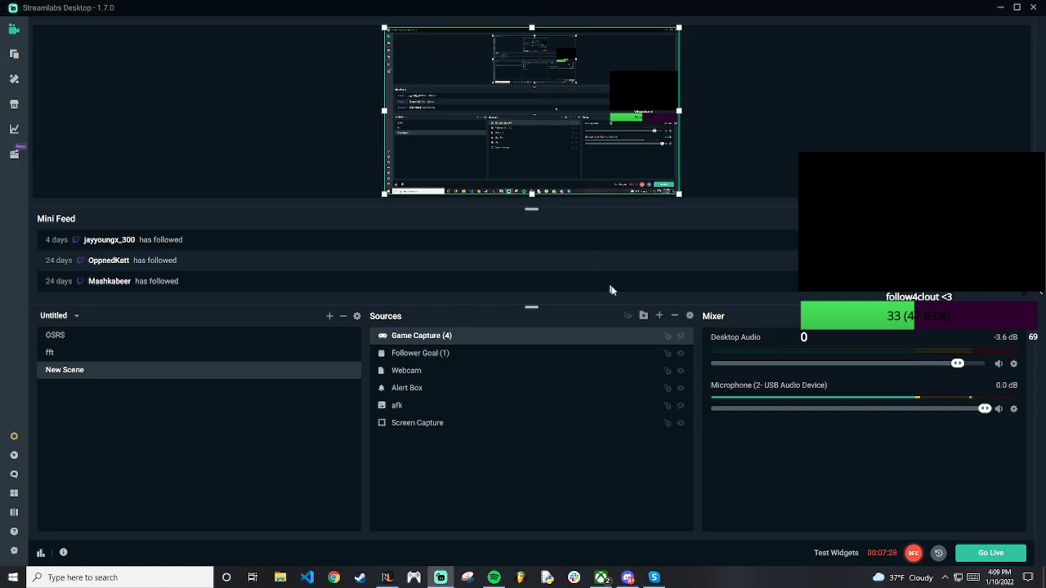
- Add a Chatbox widget to the scene, keeping the source name Chatbox
left_click(659, 319)
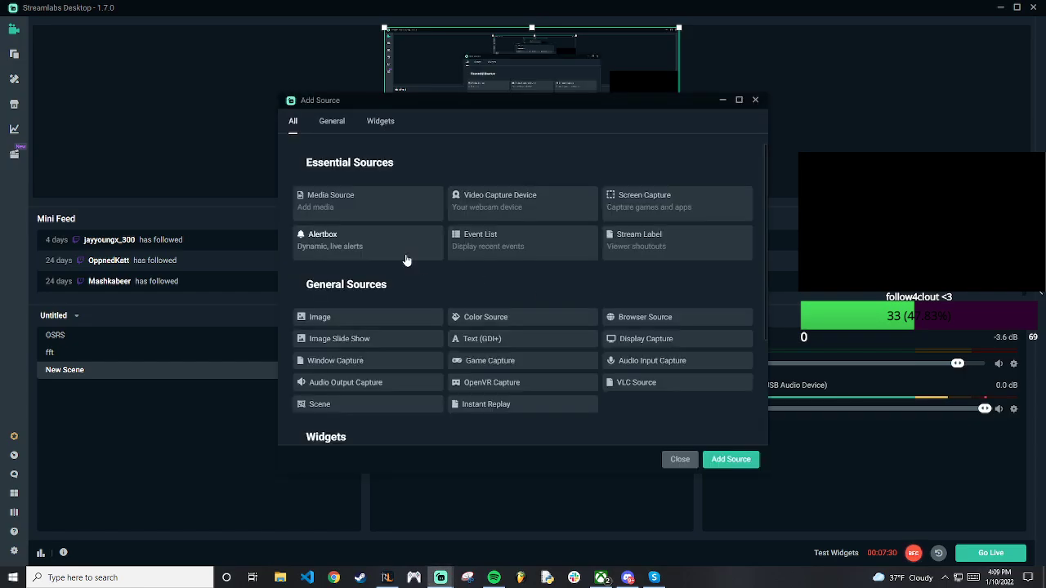
scroll(619, 318, "down", 2)
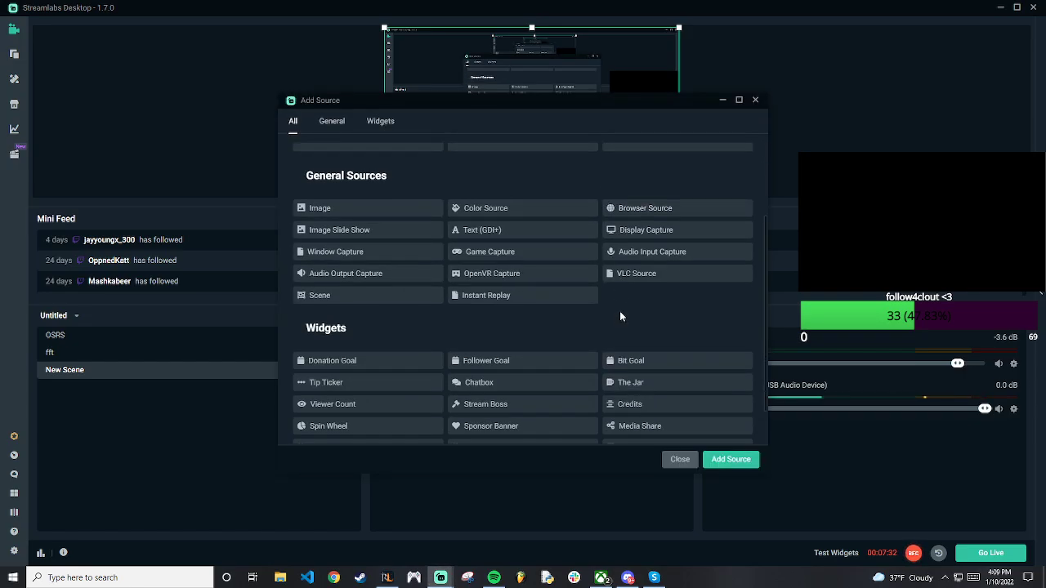
scroll(619, 317, "down", 1)
left_click(512, 336)
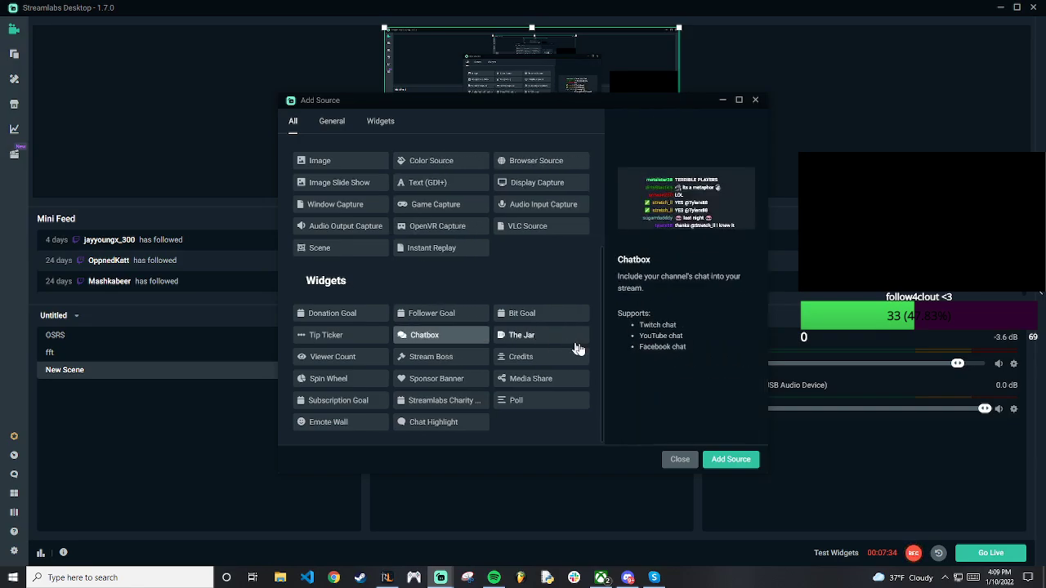
left_click(730, 459)
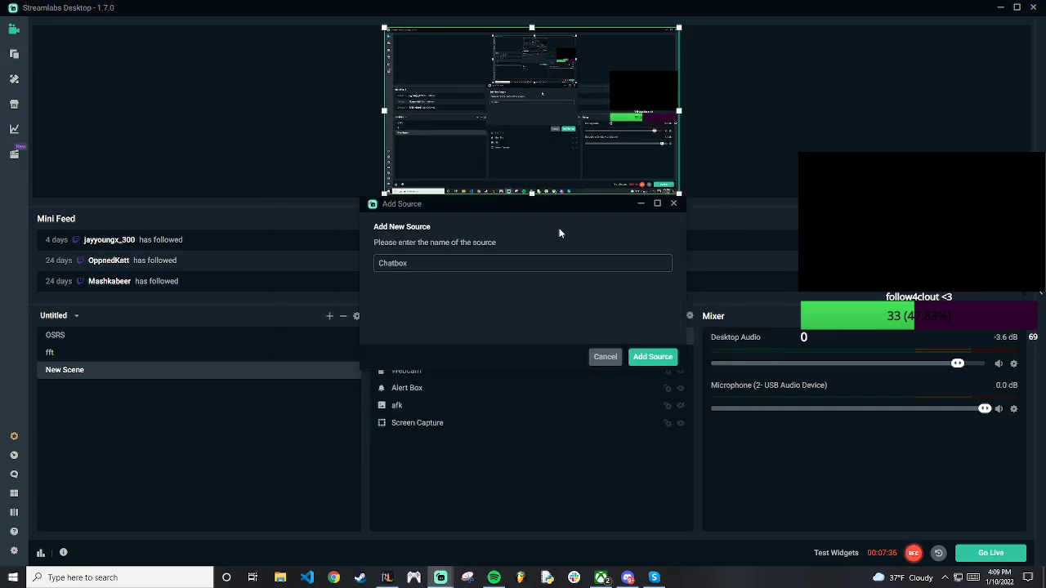
left_click(657, 359)
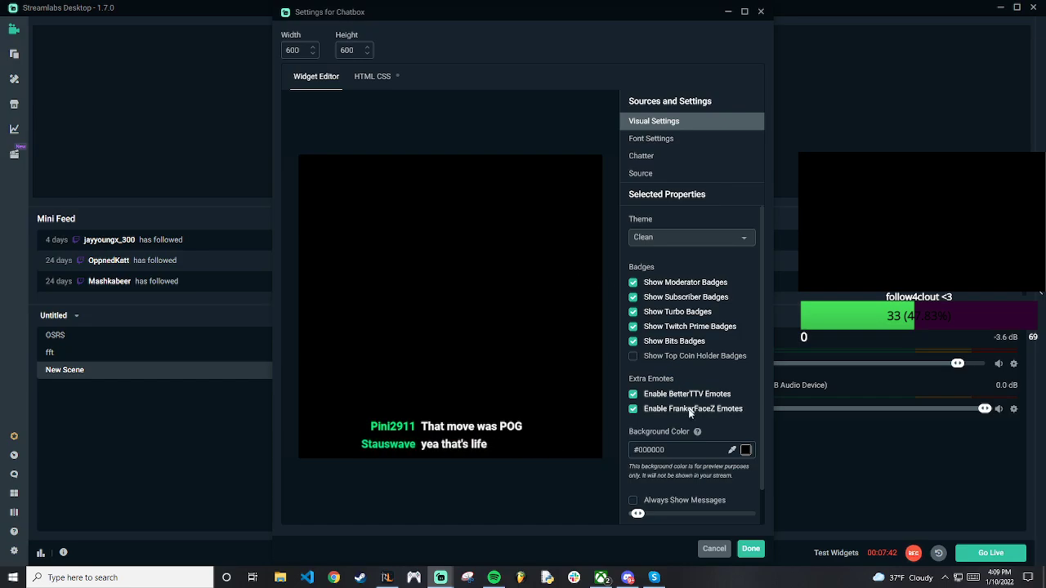
- Set the chatbox theme to Twitch, accept its settings and place the widget in the canvas's lower-left corner
left_click(724, 238)
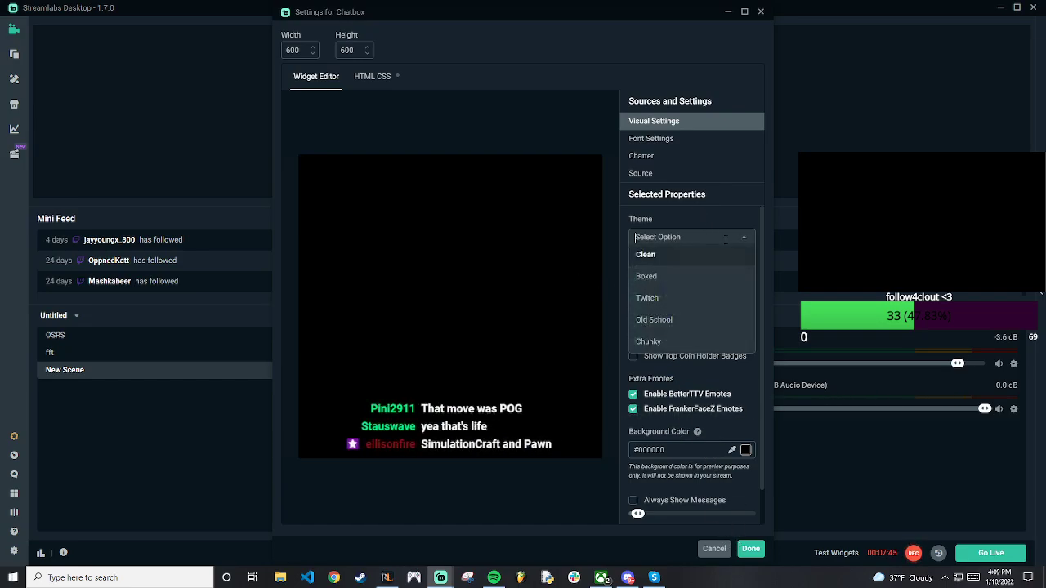
left_click(702, 306)
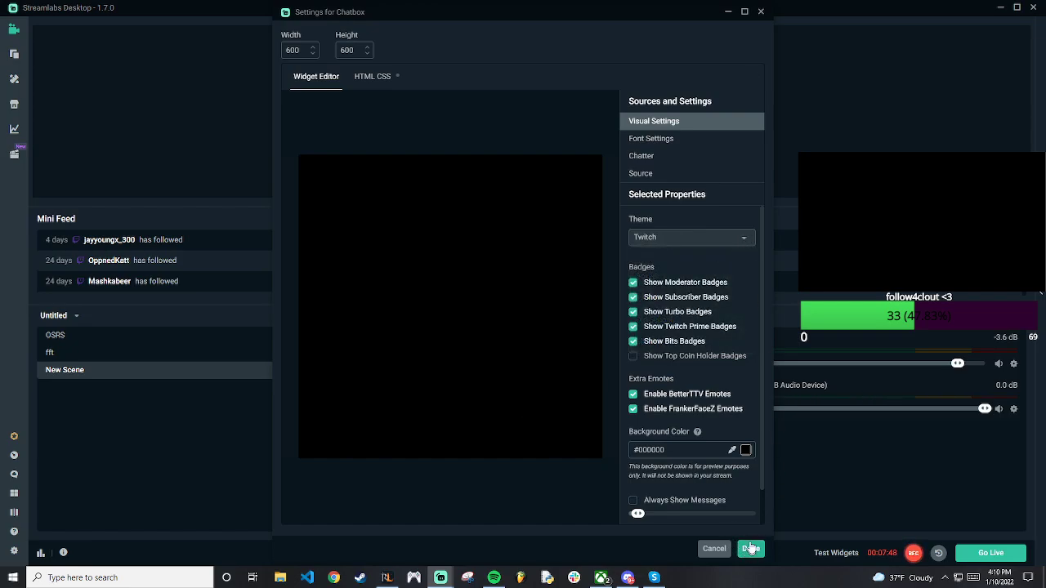
scroll(730, 507, "down", 1)
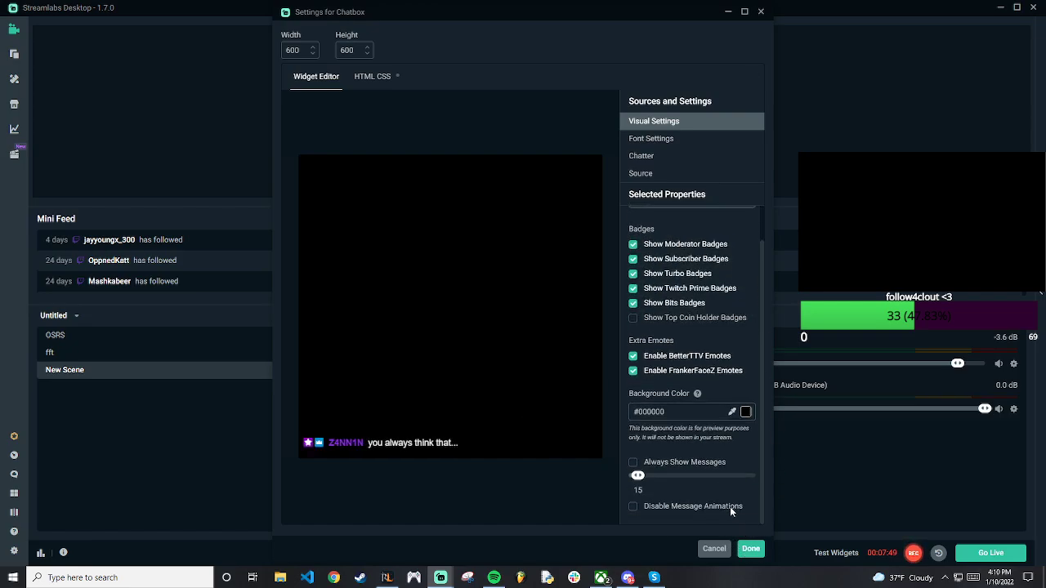
left_click(750, 549)
left_click_drag(428, 128, 439, 166)
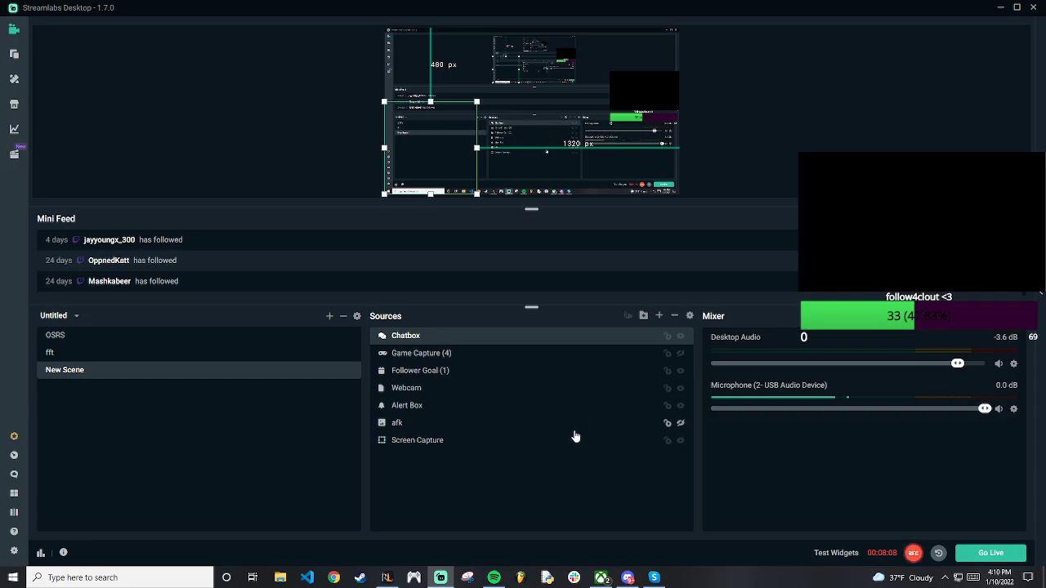
- Review the general sources and widgets available for the scene, and close the list without adding one
left_click(659, 316)
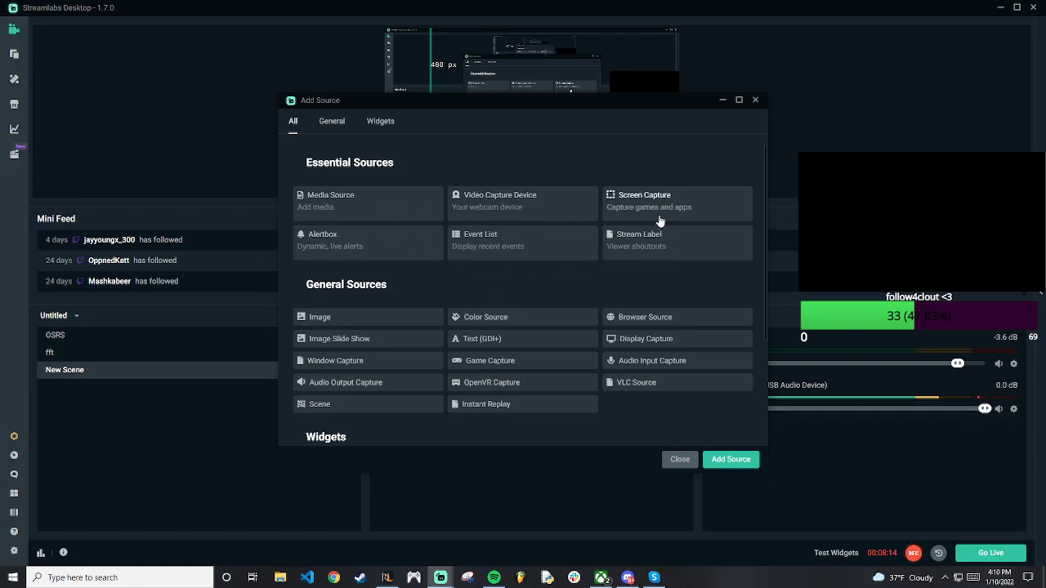
scroll(659, 220, "down", 2)
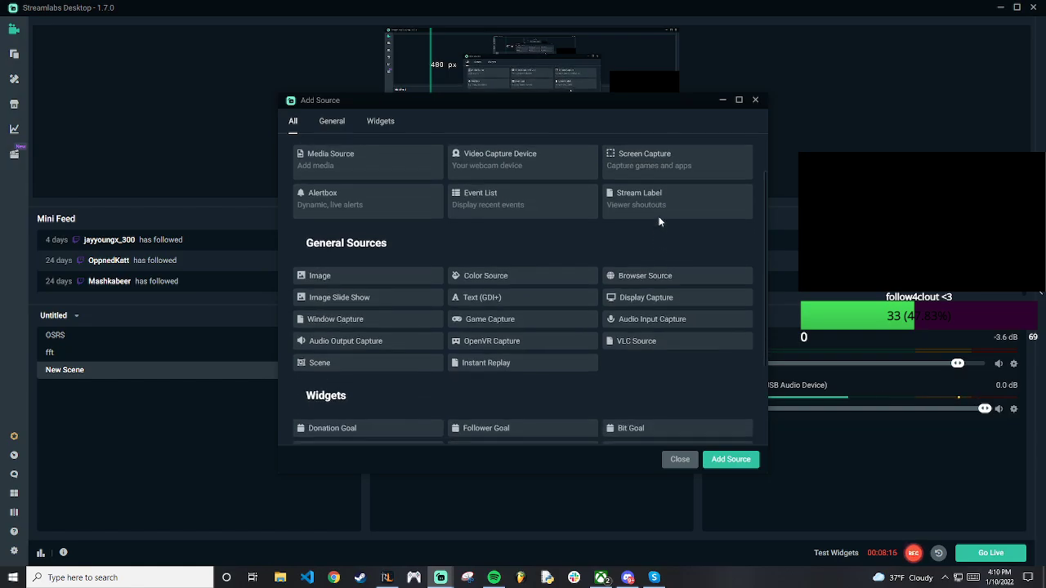
scroll(662, 245, "up", 2)
scroll(384, 259, "down", 1)
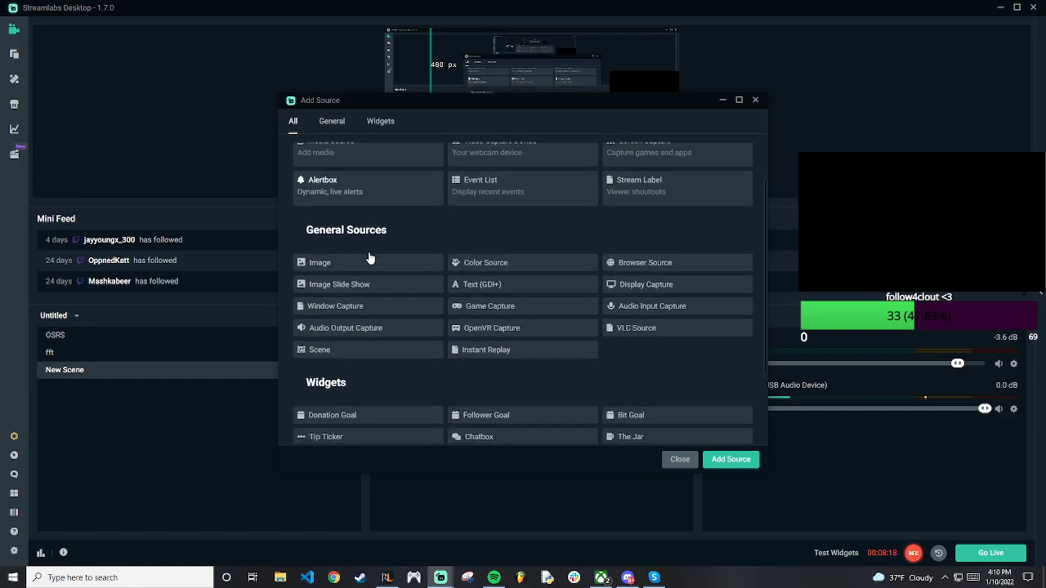
scroll(497, 337, "down", 1)
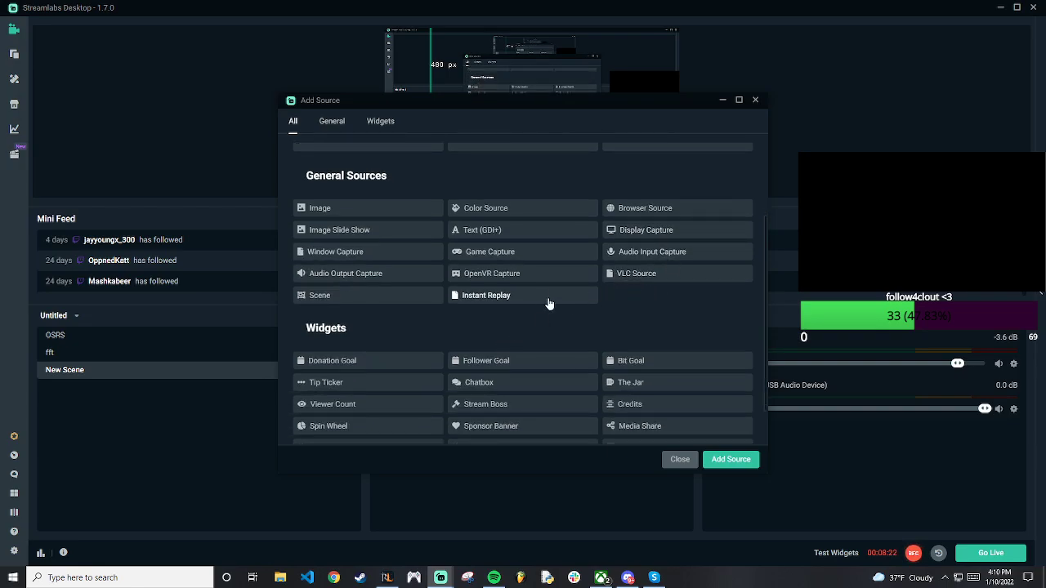
scroll(549, 304, "down", 1)
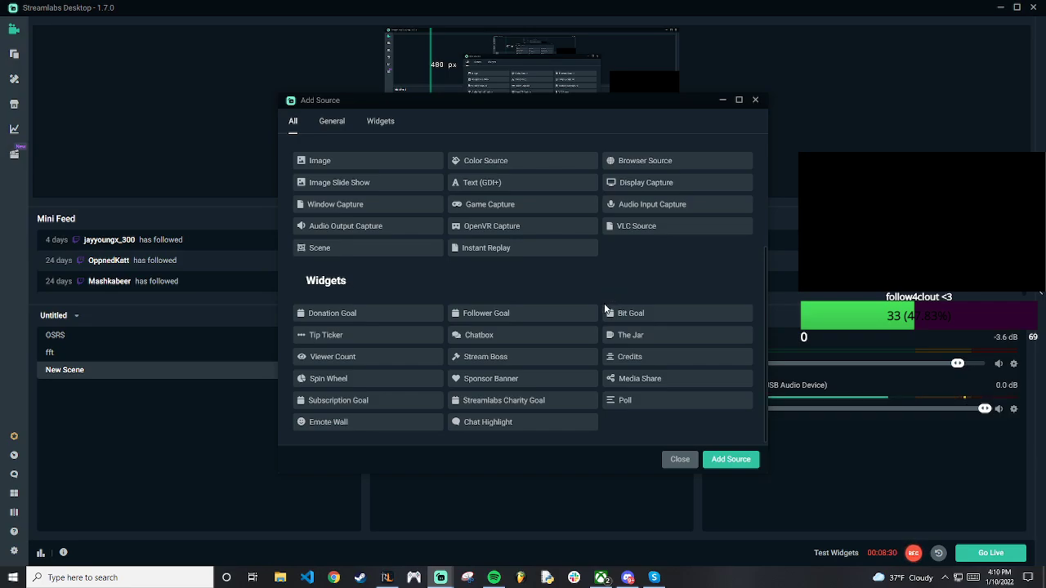
scroll(601, 304, "up", 1)
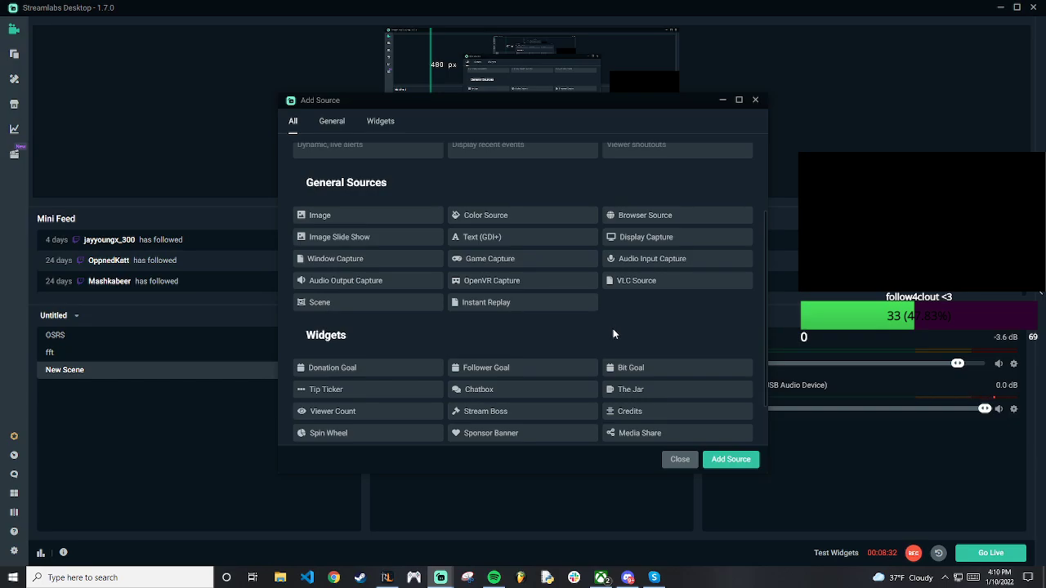
scroll(613, 329, "up", 1)
left_click(671, 461)
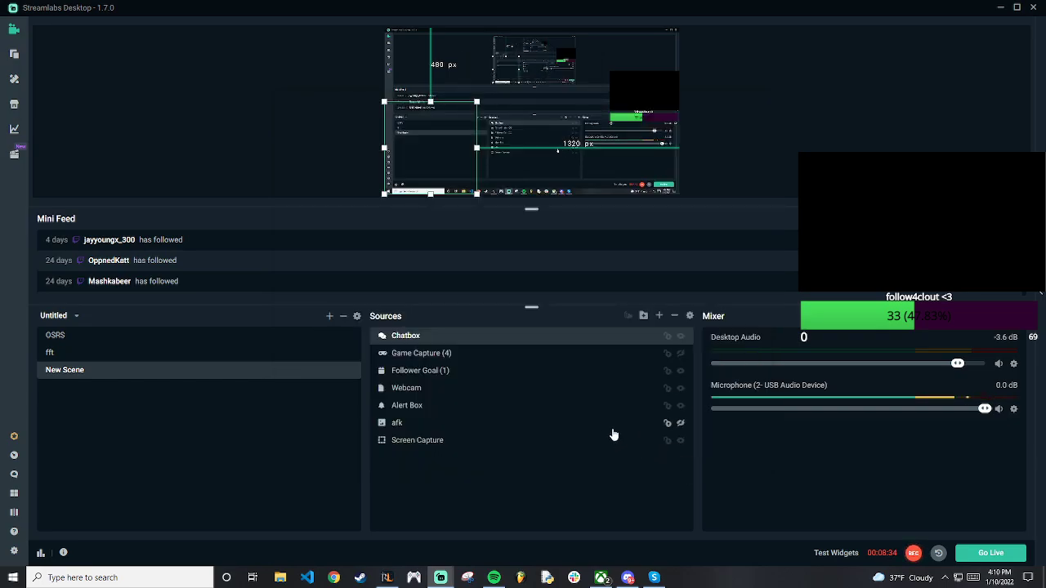